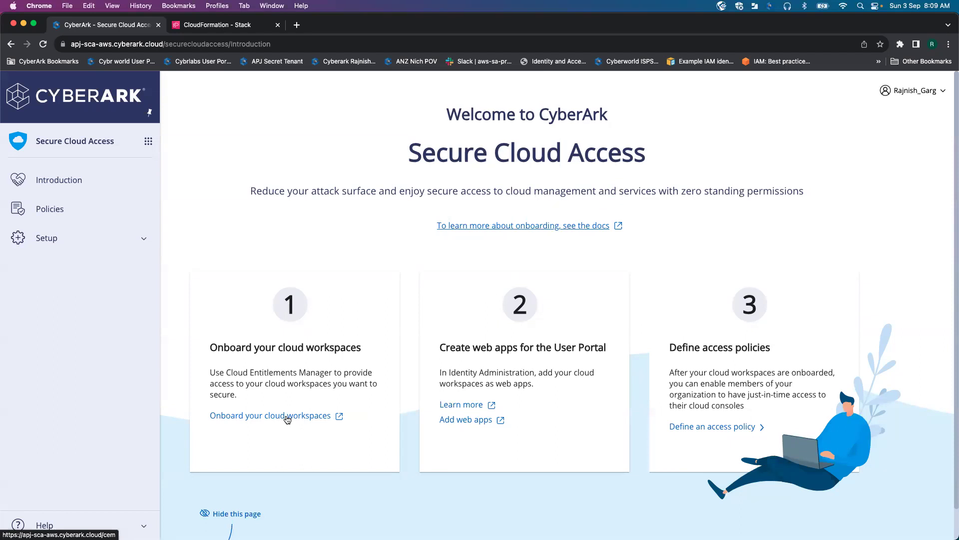
From onboarding cloud workspaces, start adding an AWS account and choose Add new organization.
click(288, 417)
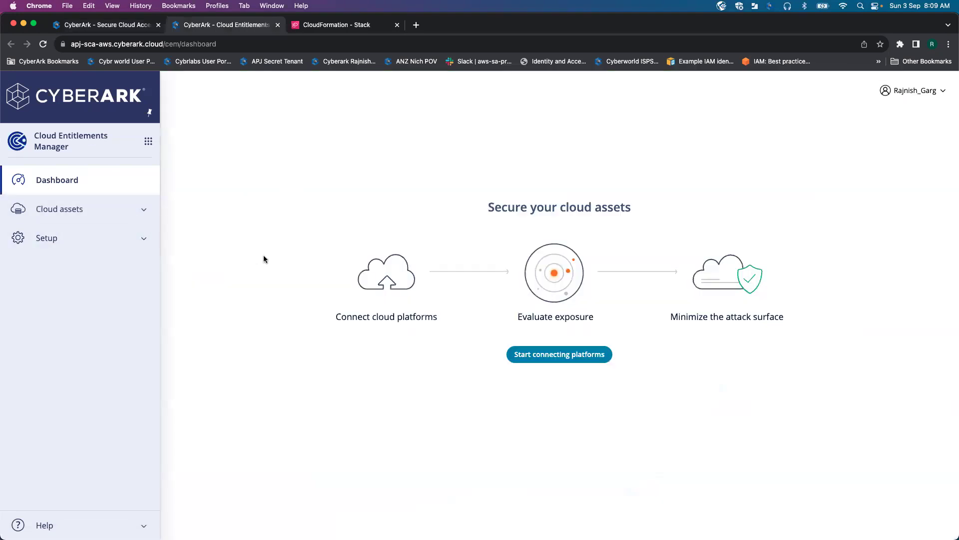
click(565, 356)
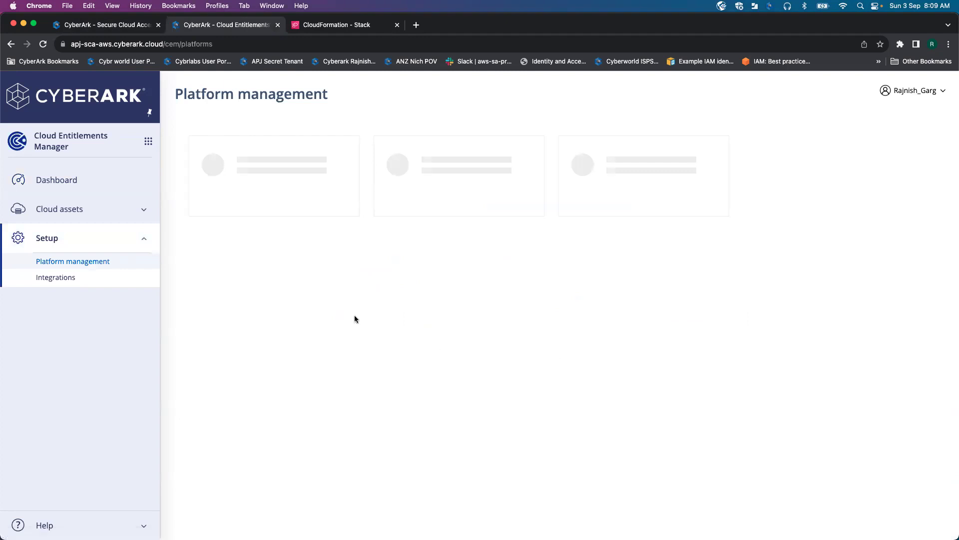
mouse_move(289, 189)
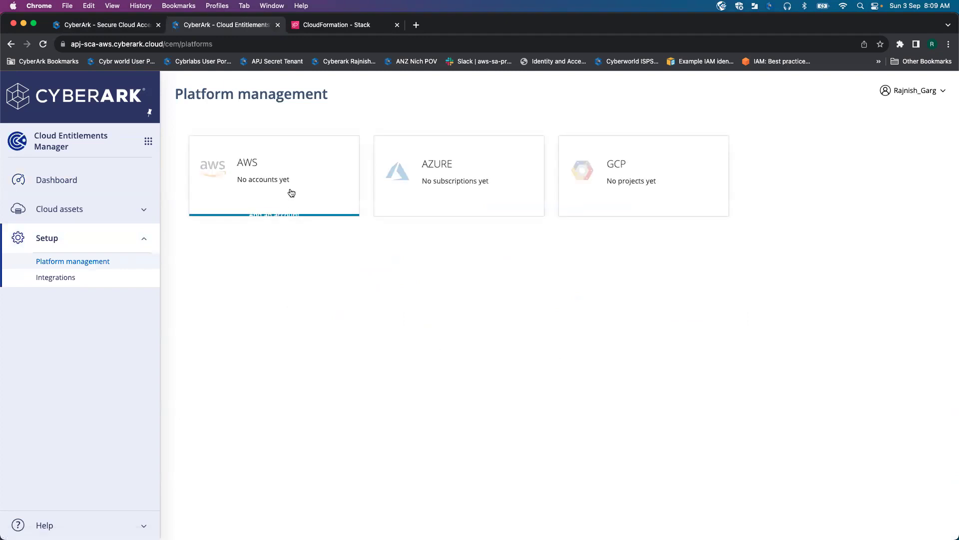
click(288, 158)
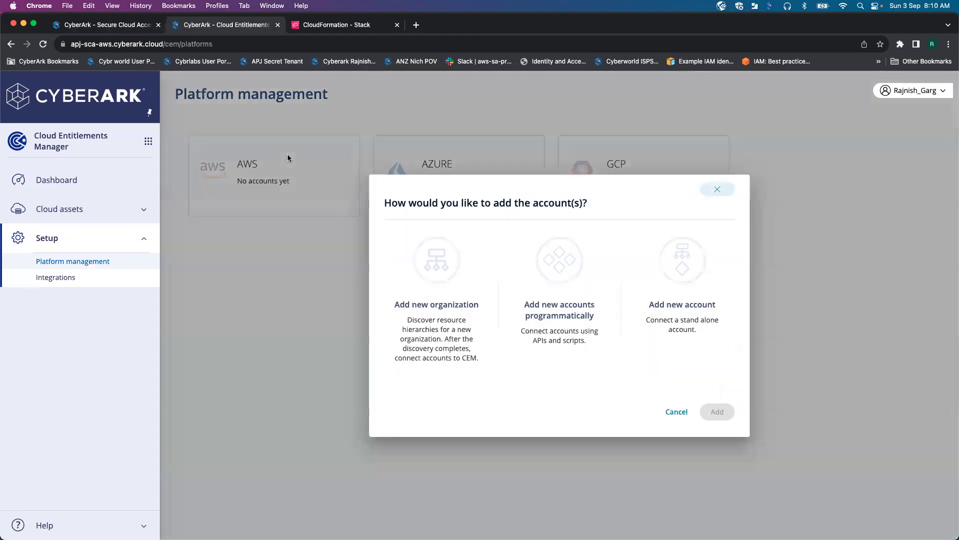
click(444, 265)
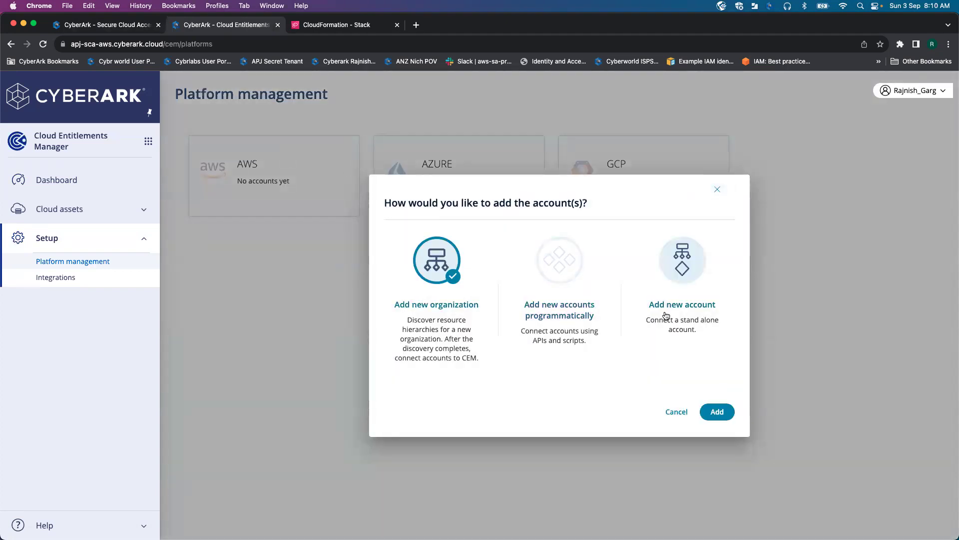
Open the New AWS organization form and paste the AWS console's account ID as Management account ID.
click(718, 411)
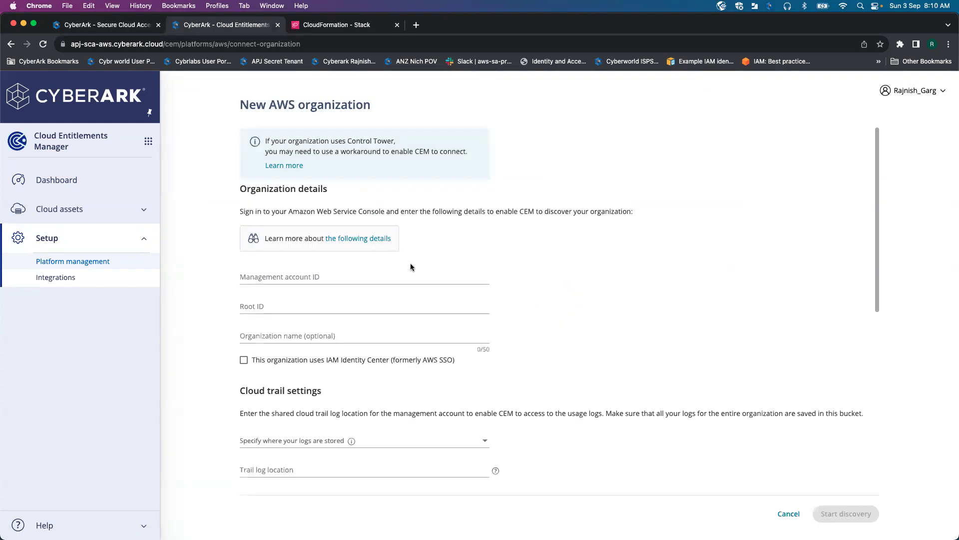
click(364, 277)
click(352, 29)
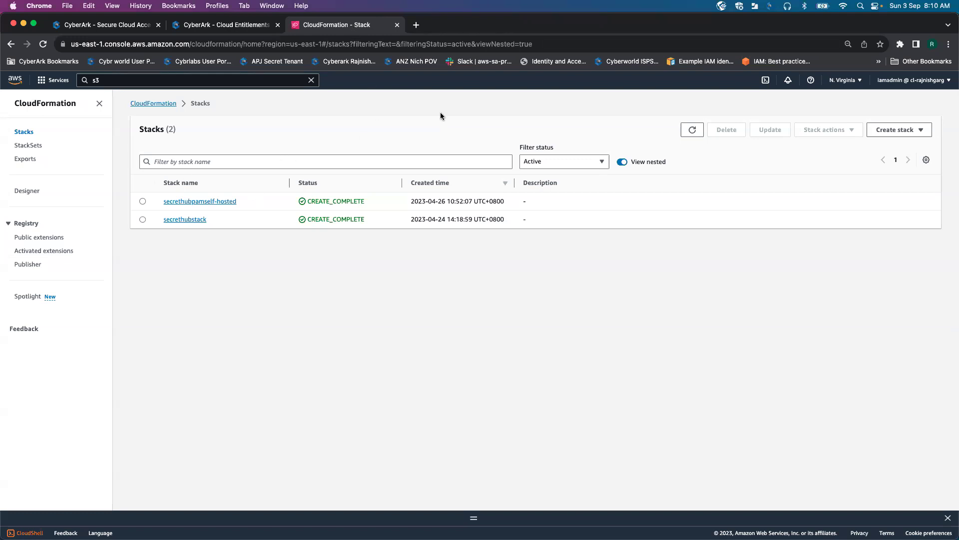
click(861, 81)
click(901, 81)
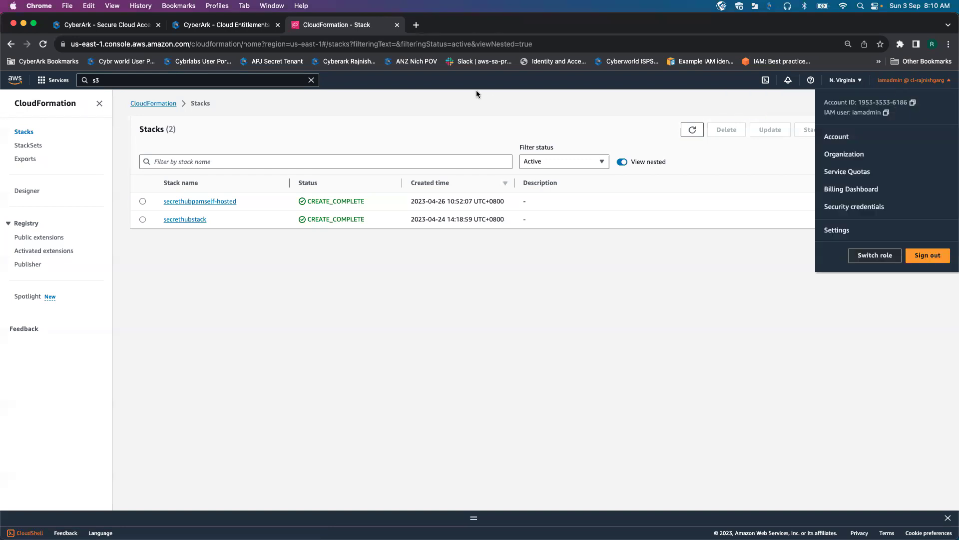
click(220, 24)
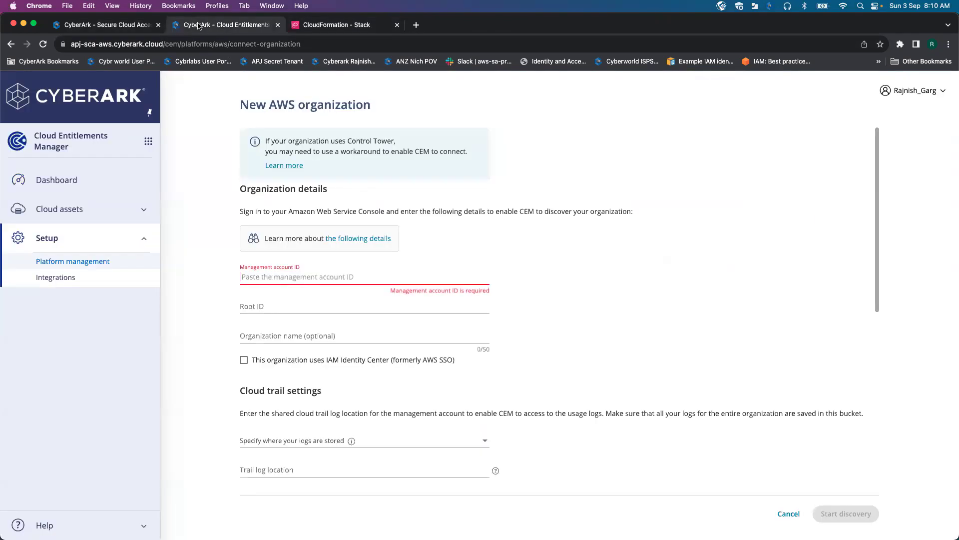
click(280, 279)
key(super+v)
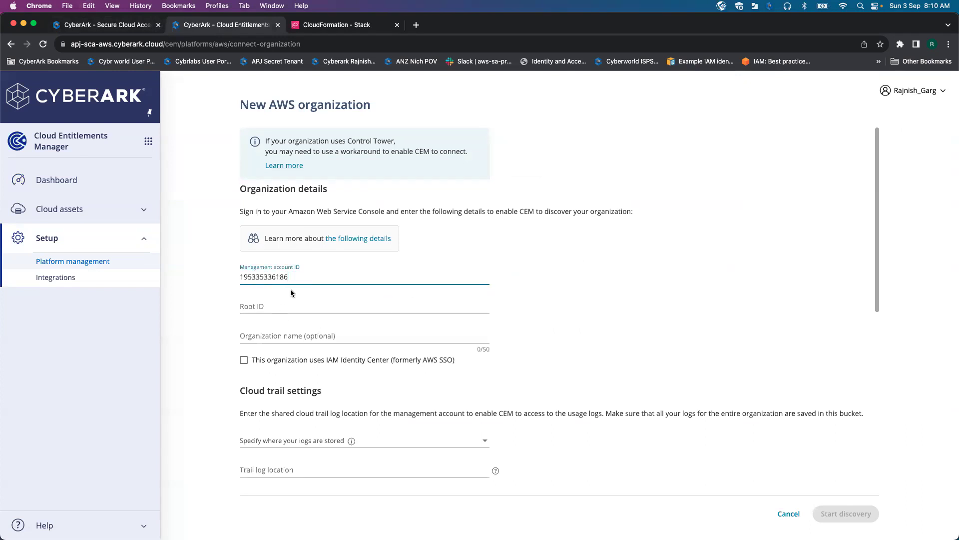
Search 'aws orga' to reach the AWS Organizations accounts page and copy the Root ID.
click(343, 25)
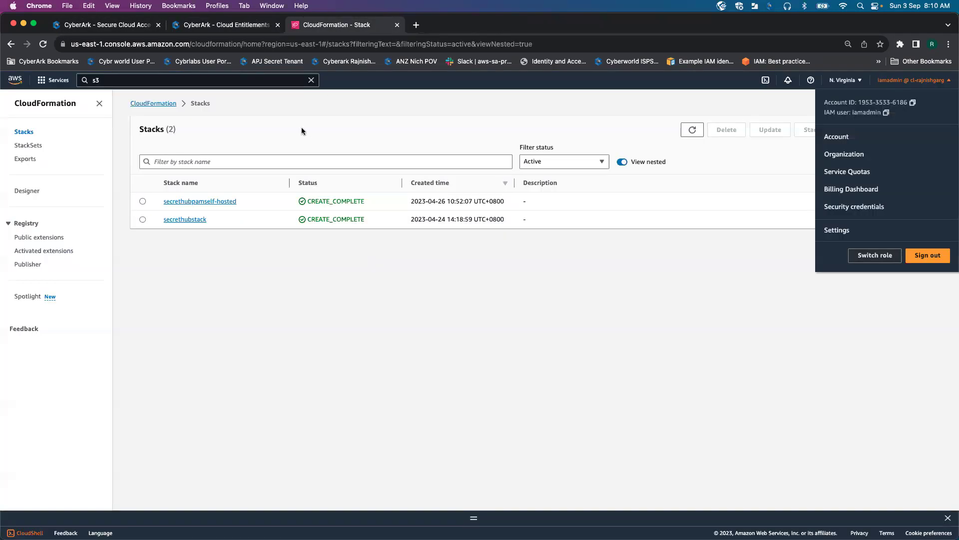
click(221, 81)
key(BackSpace)
key(BackSpace)
text(aws orga)
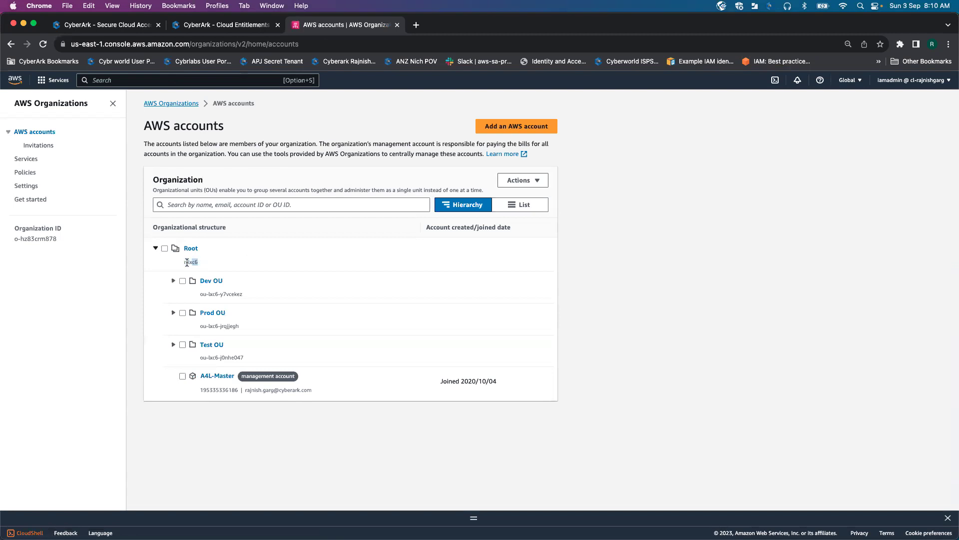
drag(202, 261, 184, 262)
key(super+c)
Paste the copied Root ID into the form's Root ID field.
click(239, 26)
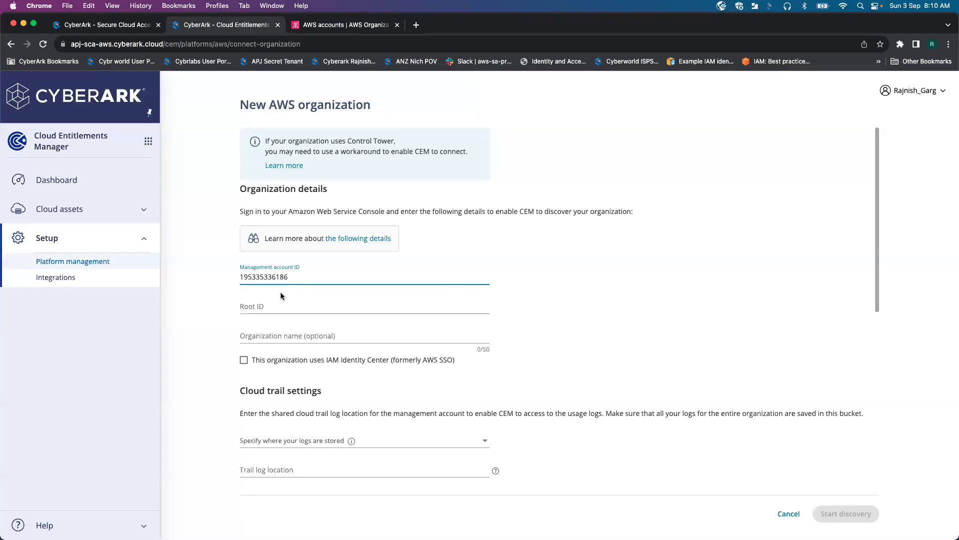
click(267, 307)
key(super+v)
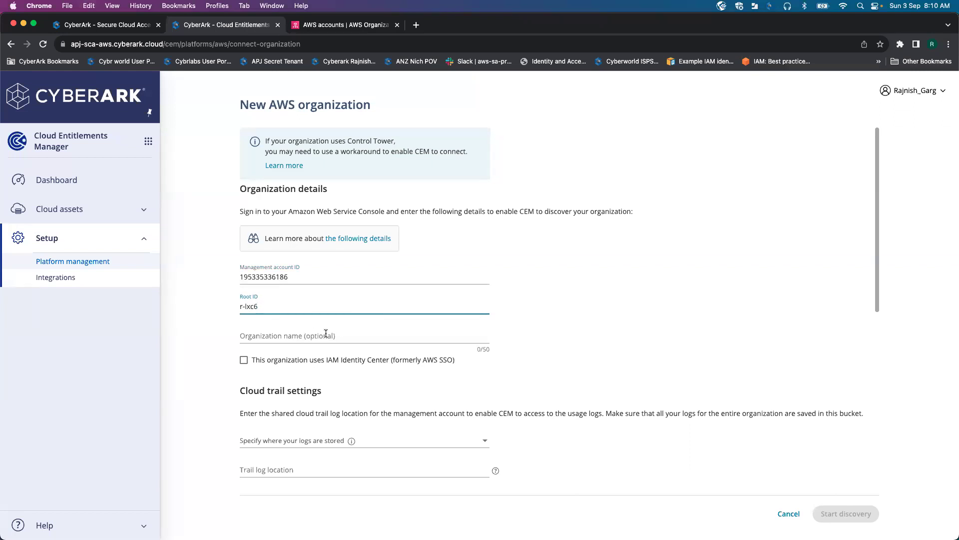
Name the organization 'SCA AWS Organization' and mark it as using IAM Identity Center.
click(324, 335)
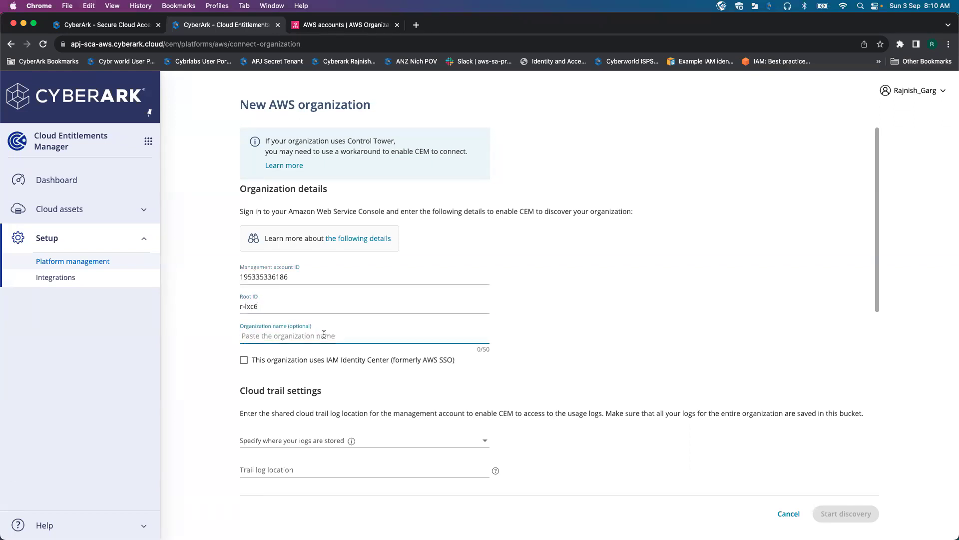
text(S)
text(CA AWS )
text(Ora)
text(anization)
click(617, 307)
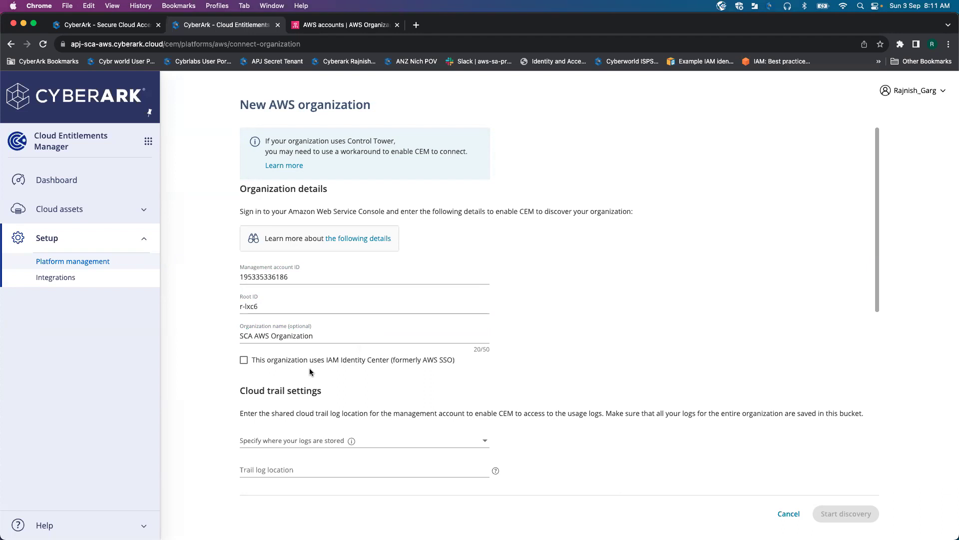
click(245, 360)
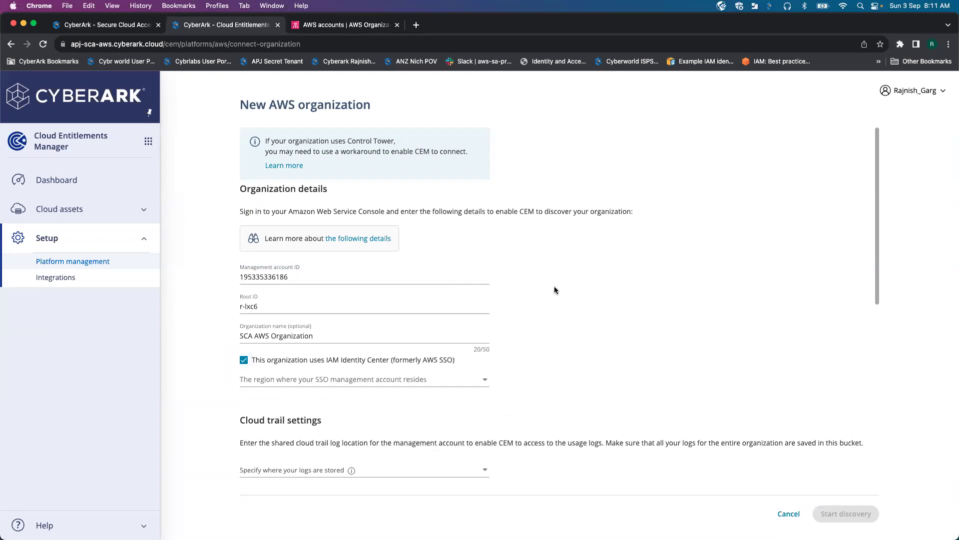
scroll(554, 286, down, 2)
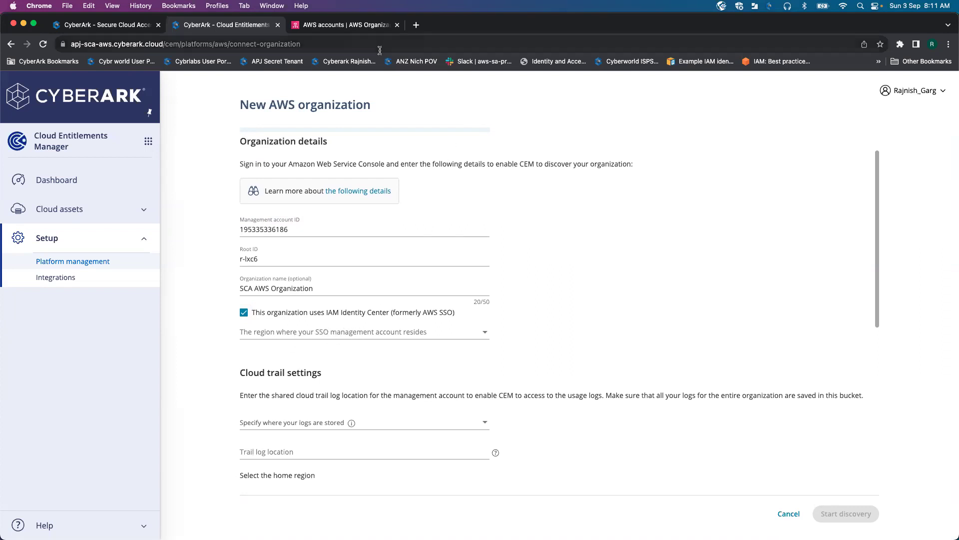
click(350, 28)
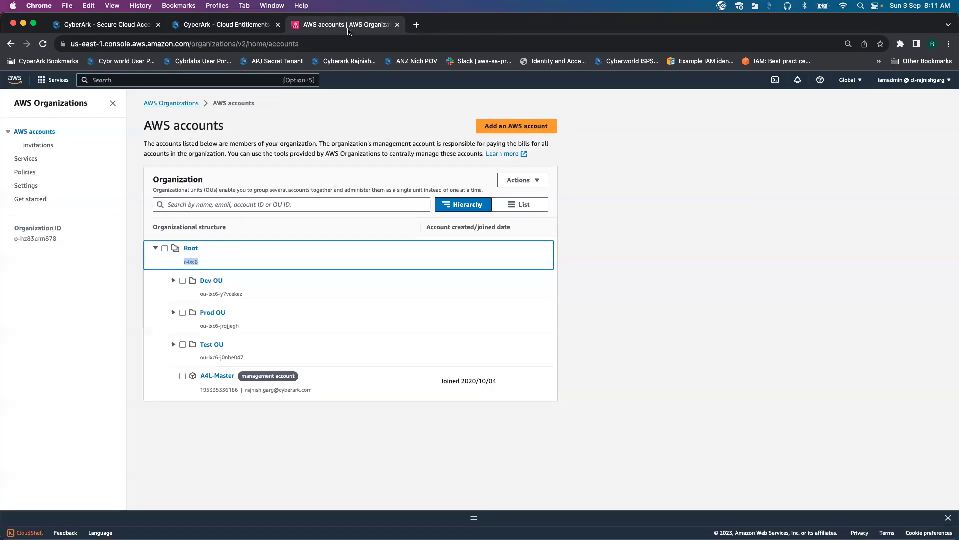
Look up IAM Identity Center via 'aws iam iden' and confirm its region is Asia Pacific (Singapore).
click(238, 80)
text(aws iam i)
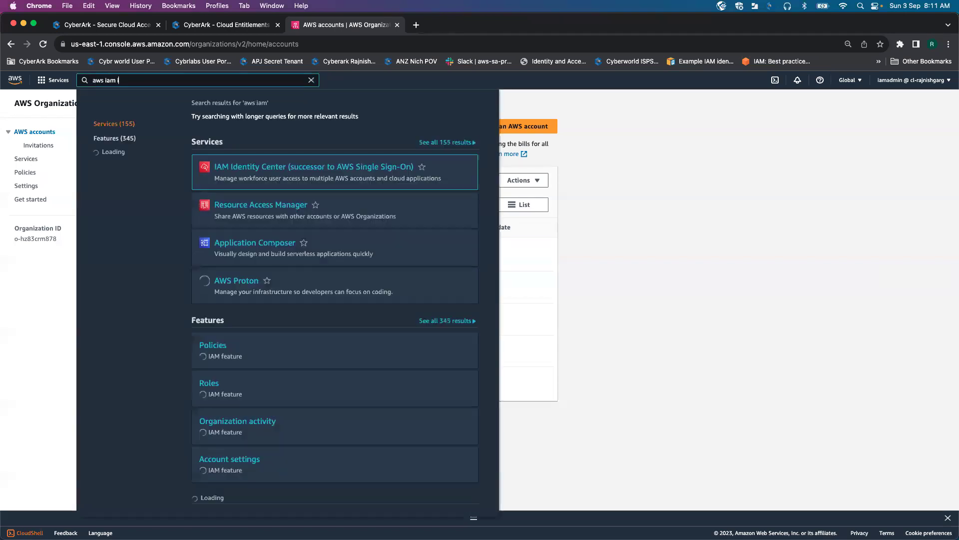
text(den)
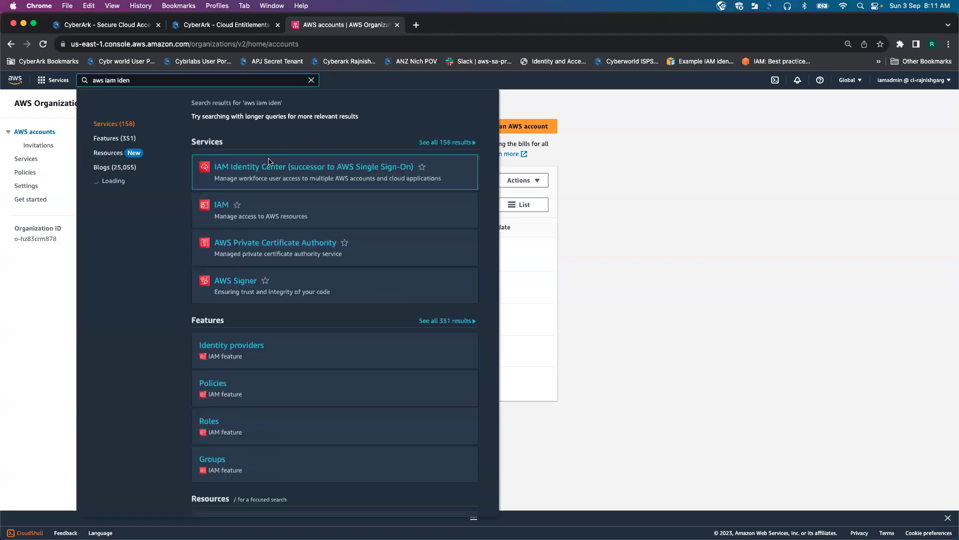
right_click(269, 163)
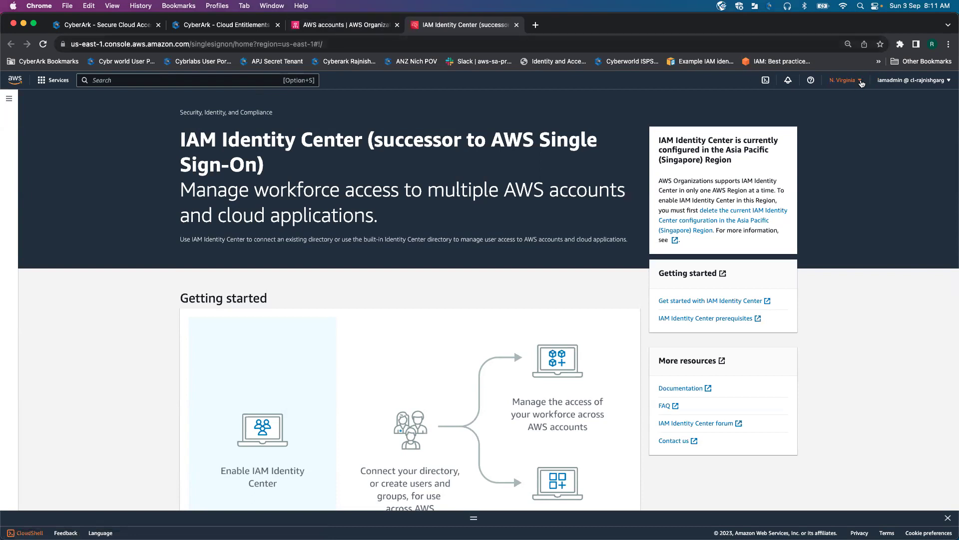
click(857, 83)
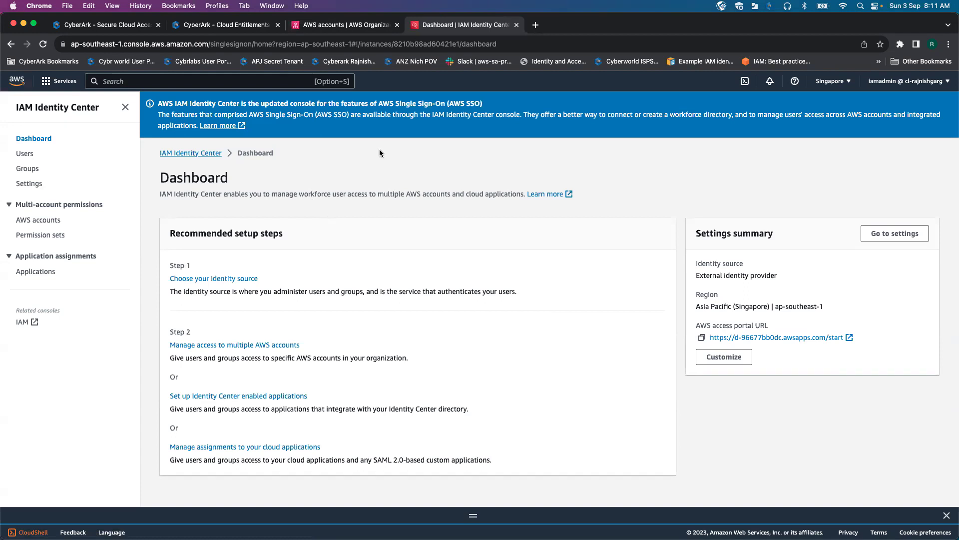
click(356, 27)
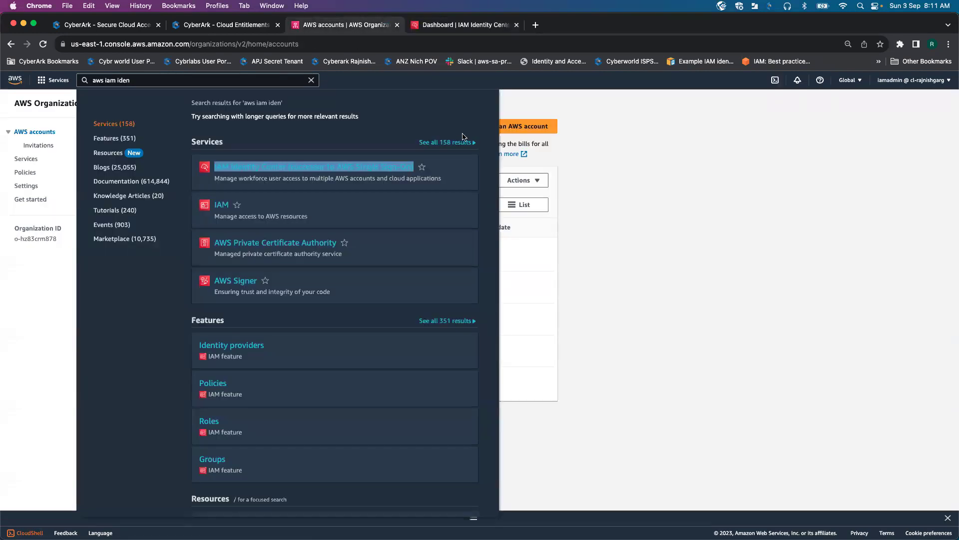
Set the SSO management account region to ap-southeast-1.
click(240, 27)
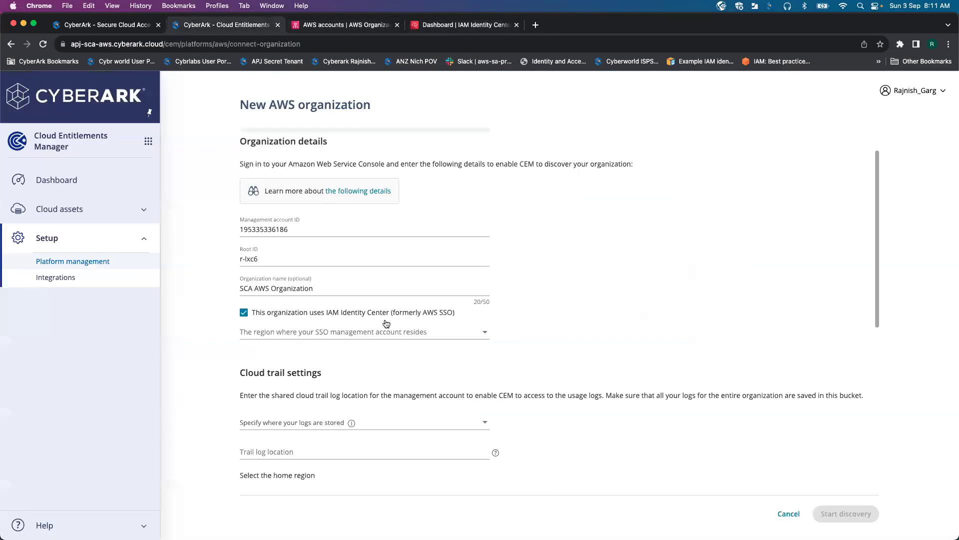
click(483, 334)
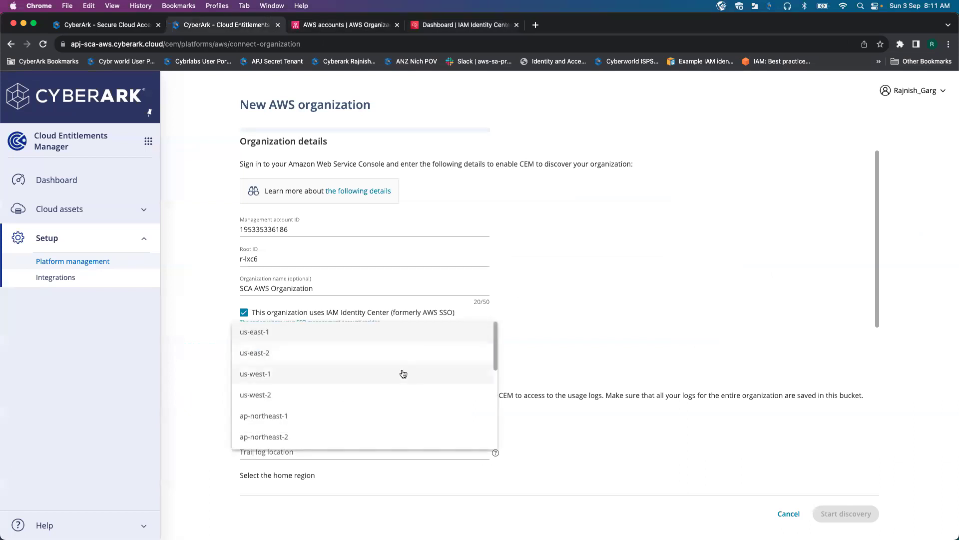
scroll(402, 373, down, 3)
scroll(401, 374, down, 1)
click(359, 389)
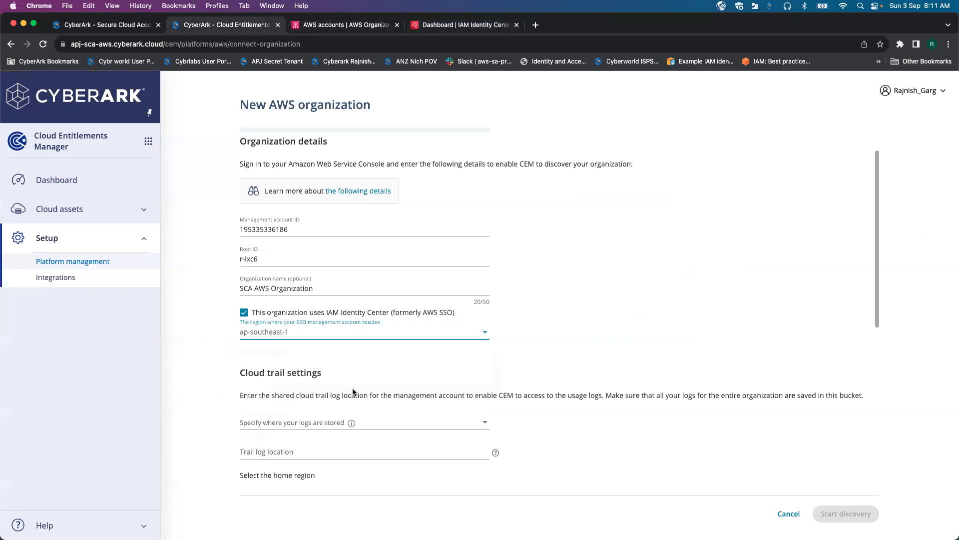
scroll(634, 317, down, 5)
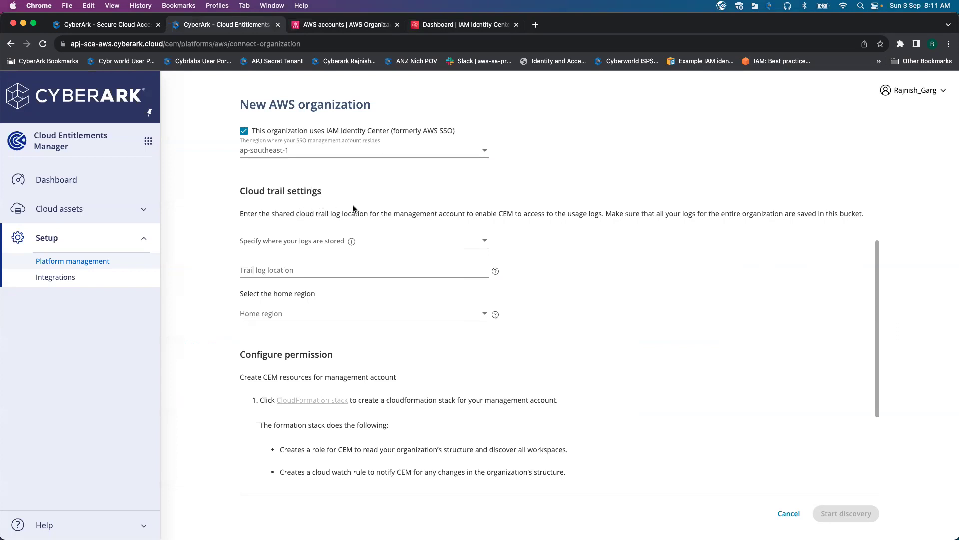
Choose Management account as the place where logs are stored.
click(485, 241)
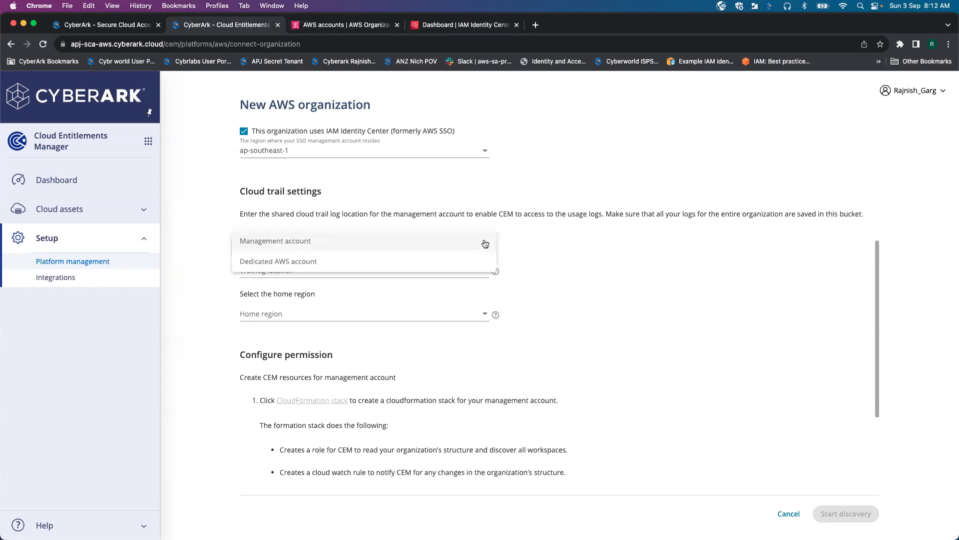
click(455, 245)
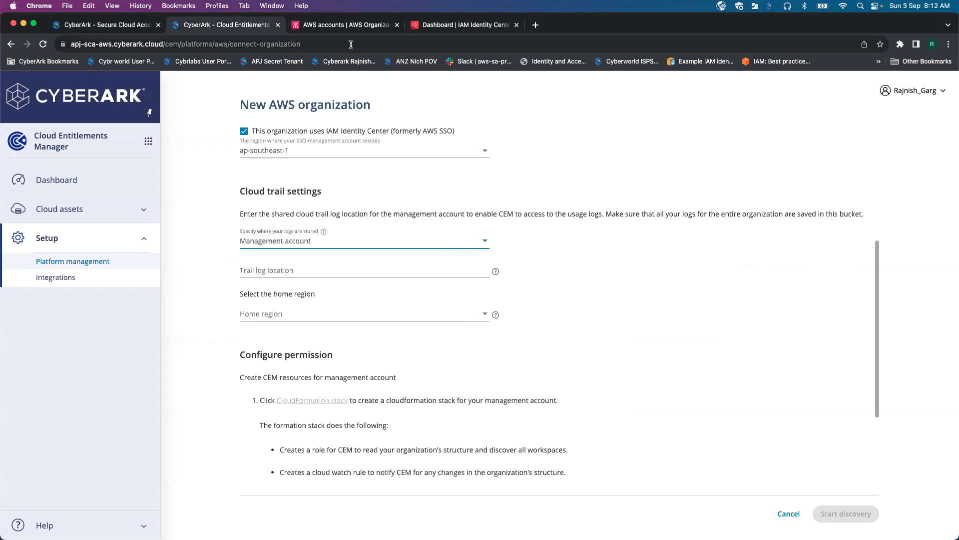
click(327, 26)
click(400, 77)
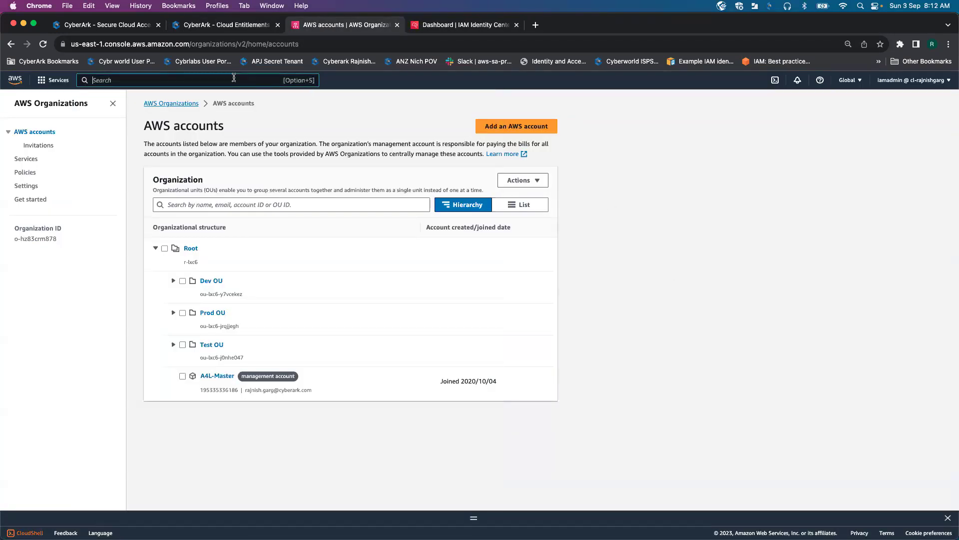
Search 'cloud trail', open CloudTrail, and open the awsorganizationtrailcyberarkscatesting trail.
text(cloid)
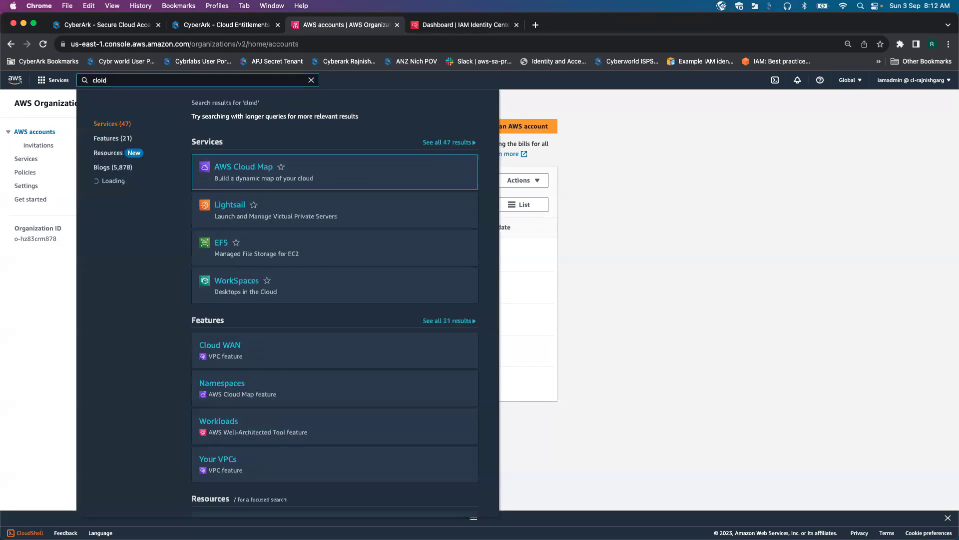
key(BackSpace)
key(BackSpace)
text(ud WAN)
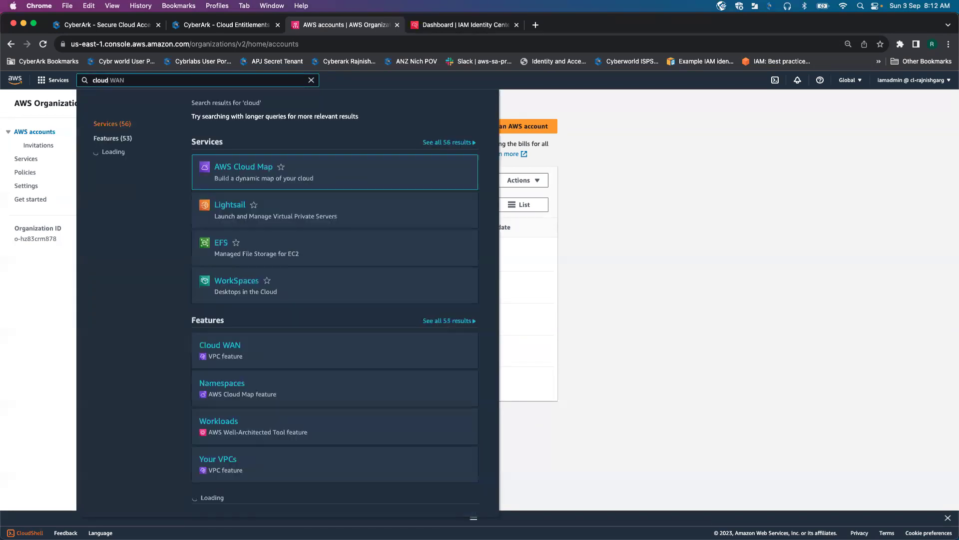
mouse_move(301, 168)
key(BackSpace)
key(BackSpace)
key(BackSpace)
text(trail)
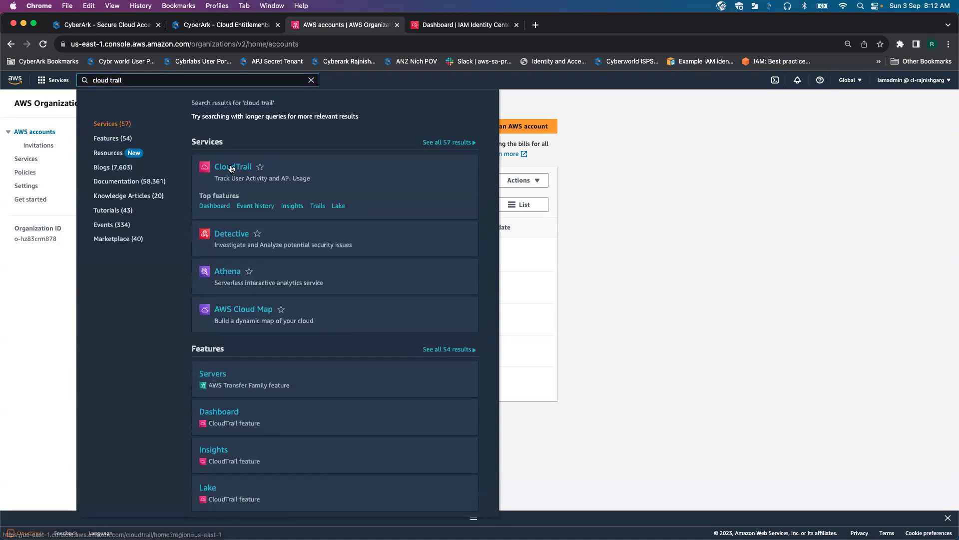
click(231, 167)
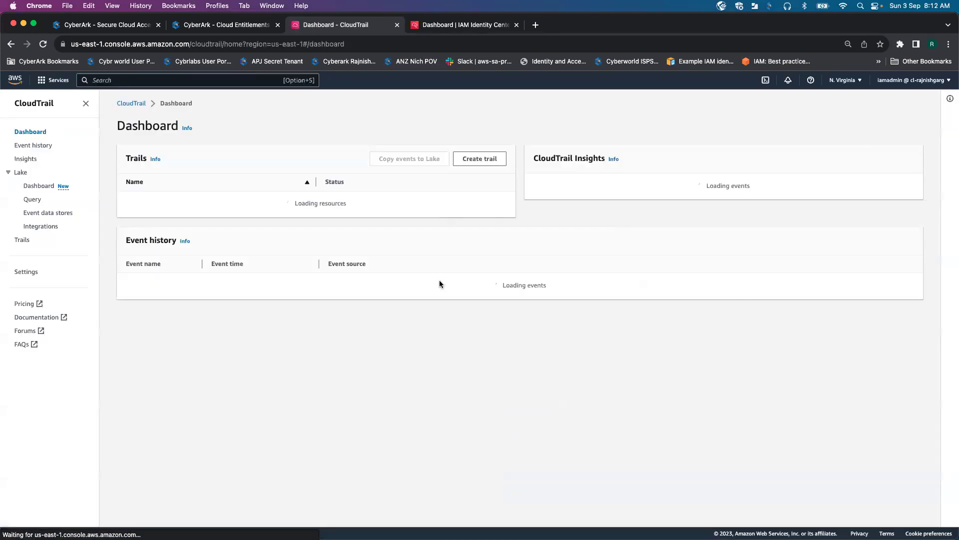
click(182, 200)
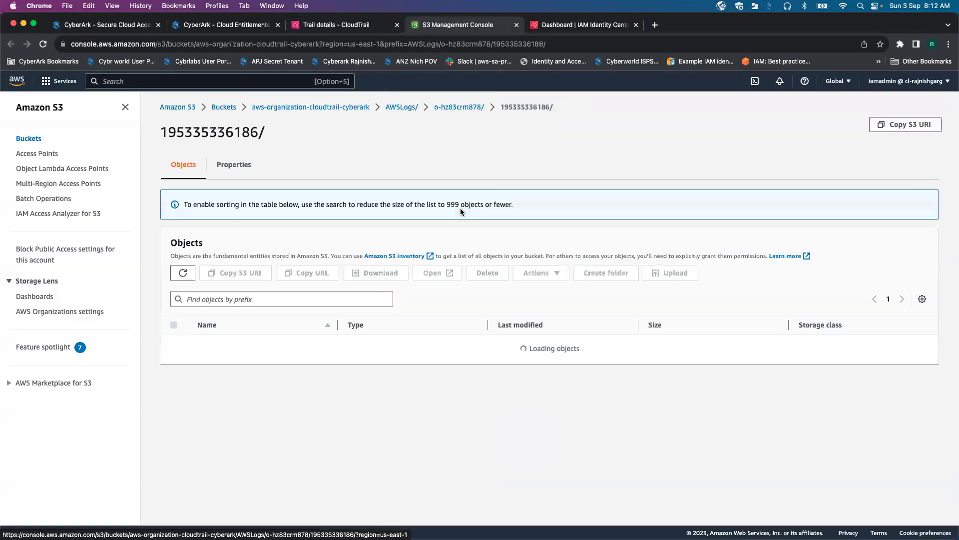
Go from AWSLogs/ into o-hz83crm878/ and copy that folder's S3 URI from Properties.
click(400, 108)
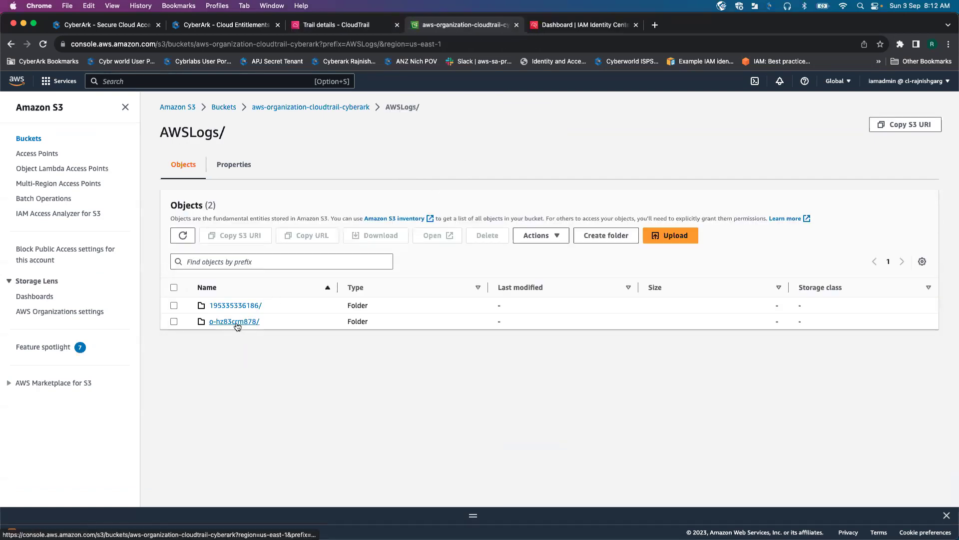
click(235, 322)
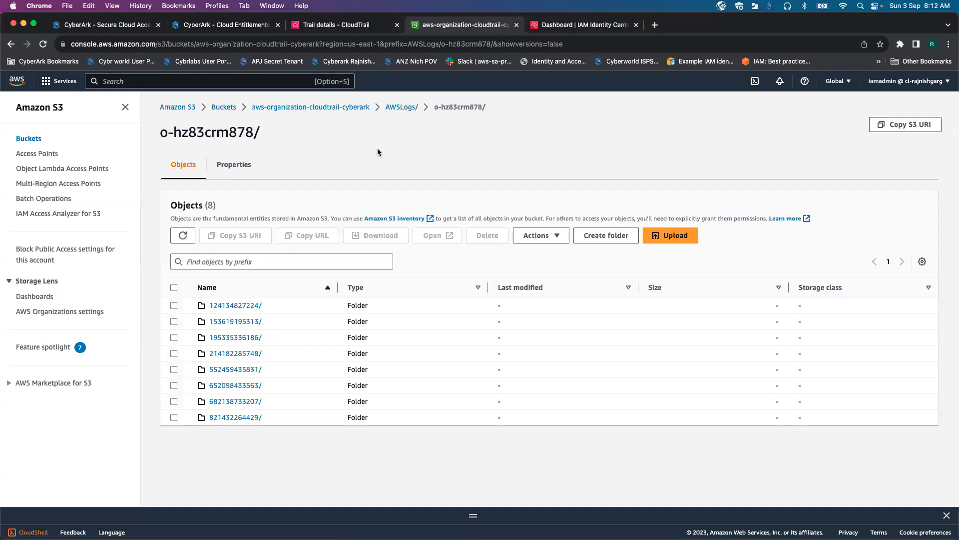
click(231, 169)
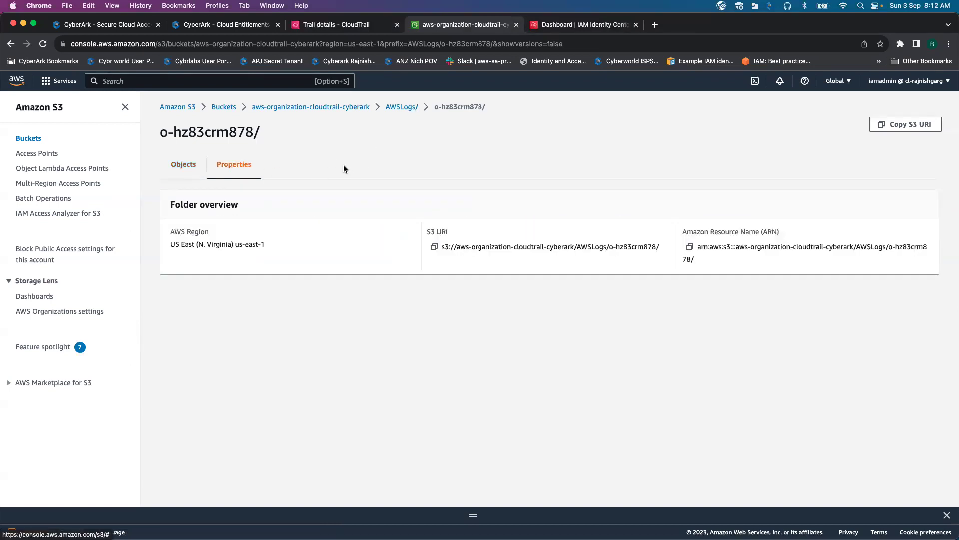
click(434, 246)
click(333, 26)
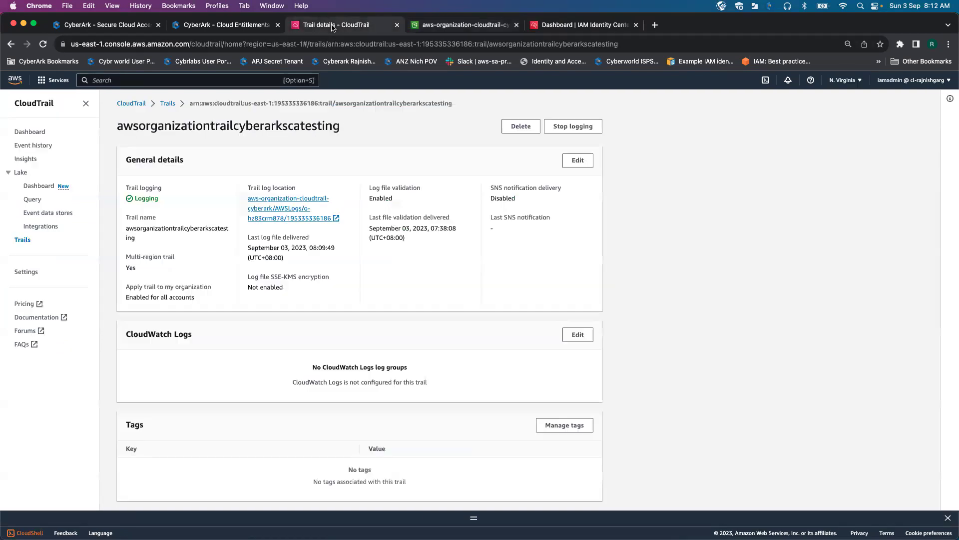
Paste s3://aws-organization-cloudtrail-cyberark/AWSLogs/o-hz83crm878/ as the trail log location.
click(260, 26)
click(281, 270)
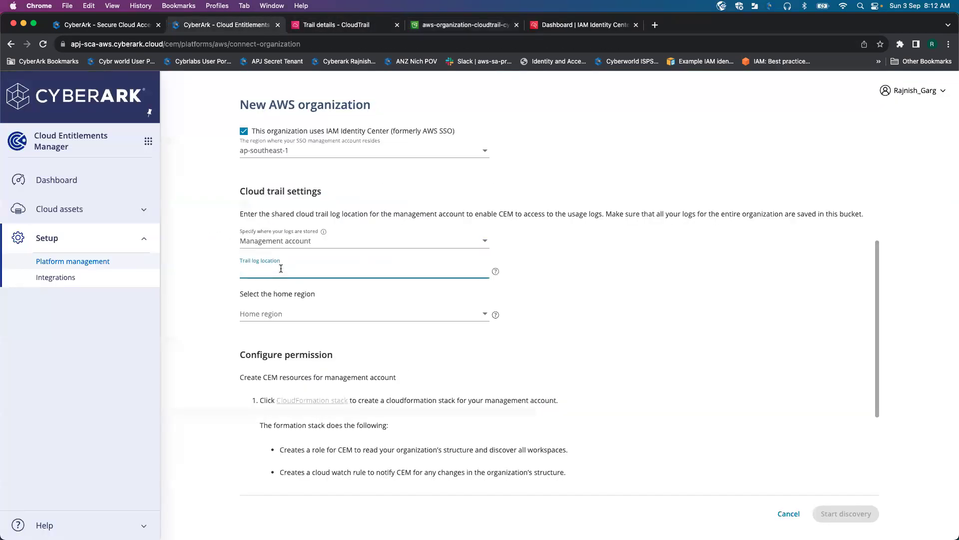
key(super+v)
click(558, 308)
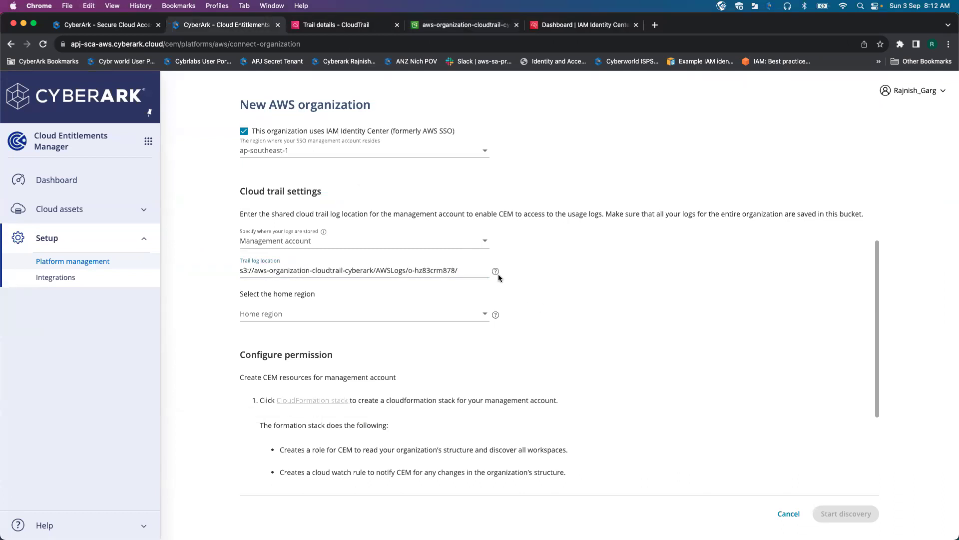
mouse_move(497, 273)
click(359, 31)
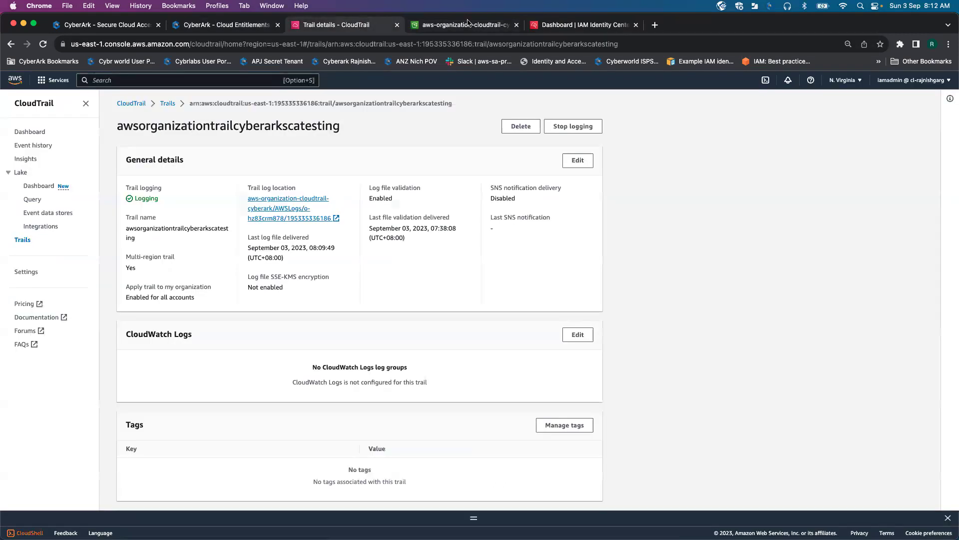
Select us-east-1 as the home region.
click(239, 29)
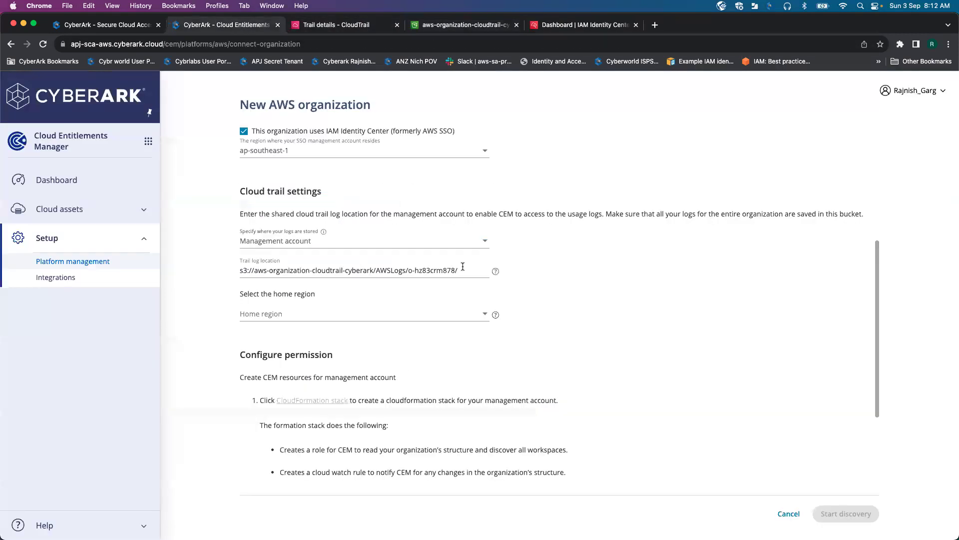
click(485, 321)
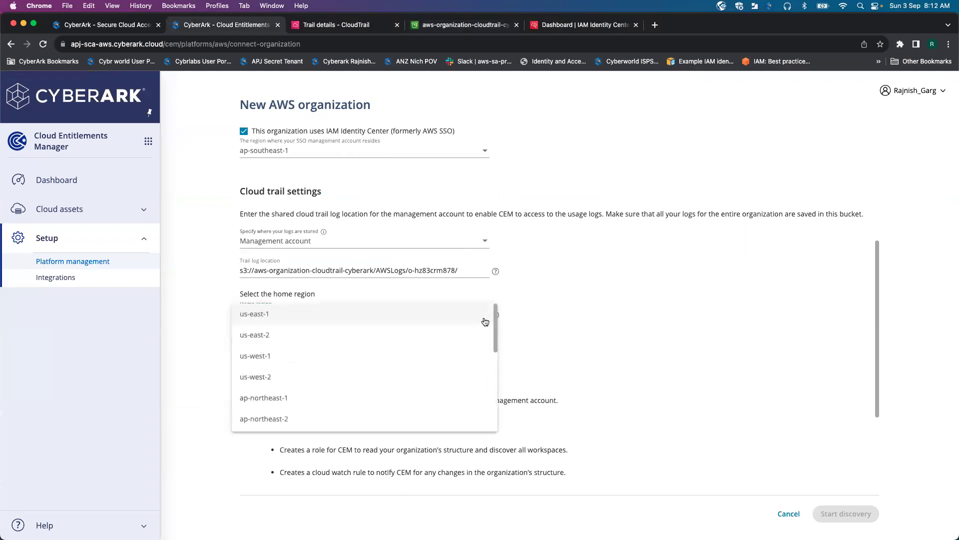
click(445, 317)
scroll(611, 307, up, 5)
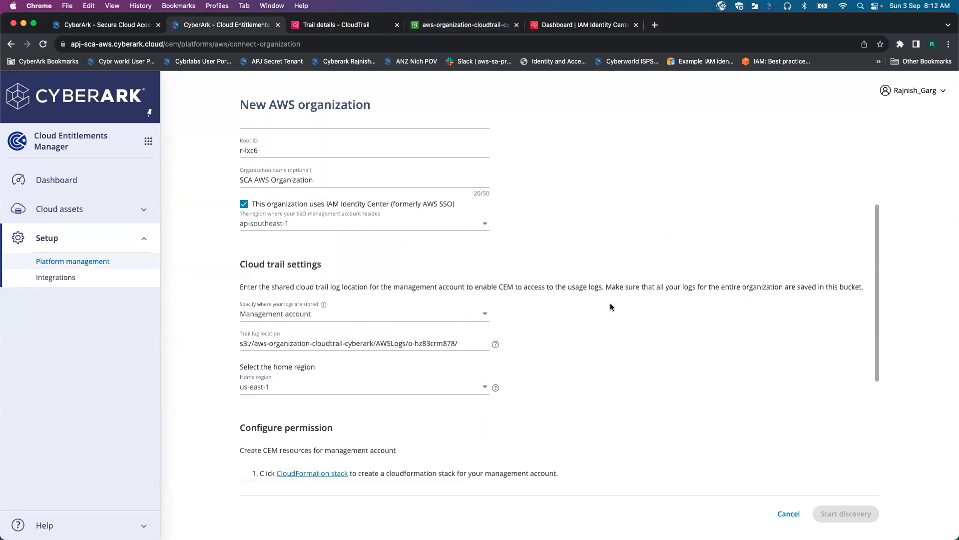
scroll(611, 307, down, 5)
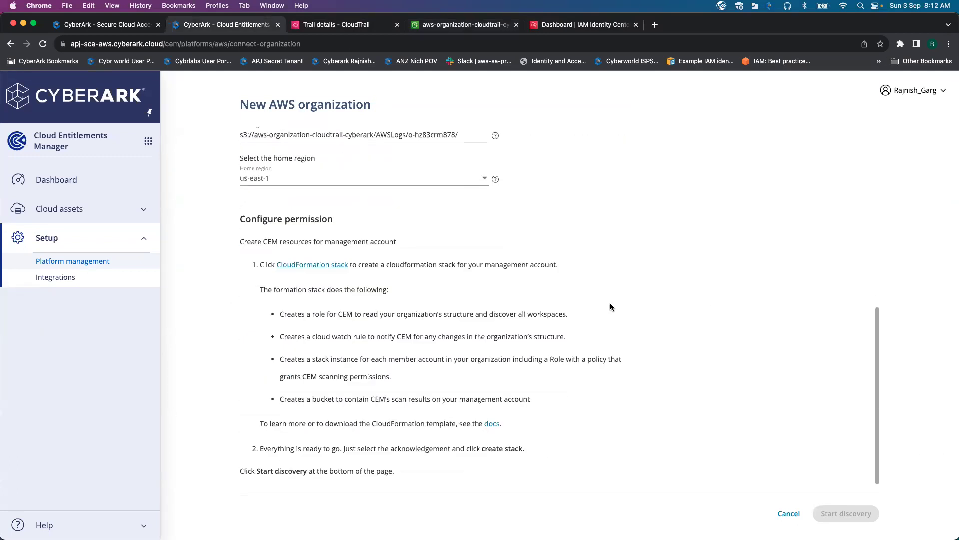
Launch the CEM CloudFormation quick-create stack and review its prefilled parameters.
click(306, 266)
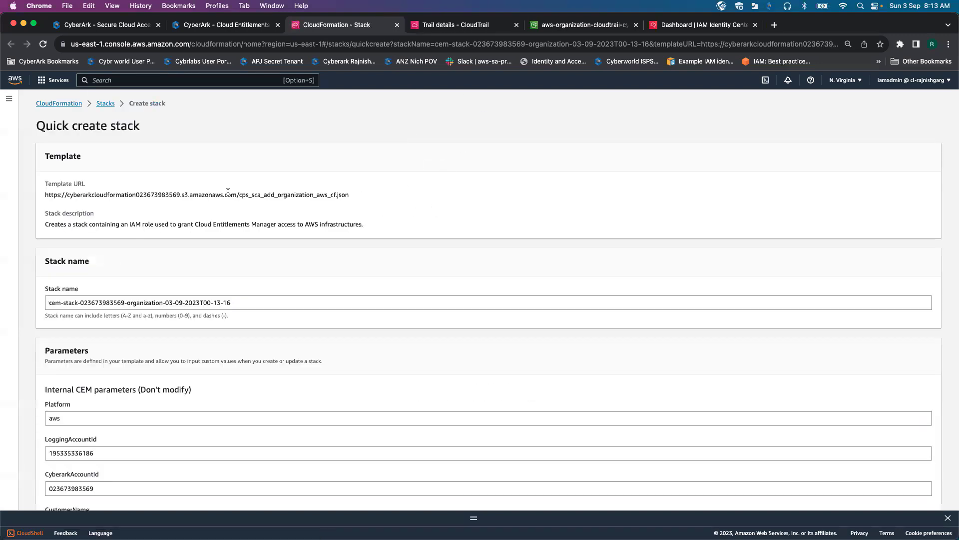
scroll(316, 199, down, 3)
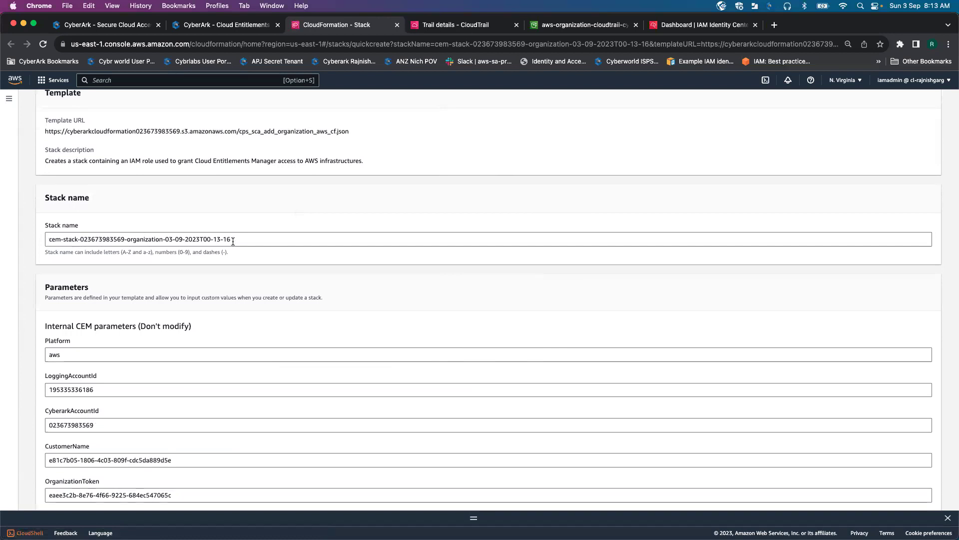
scroll(233, 241, down, 3)
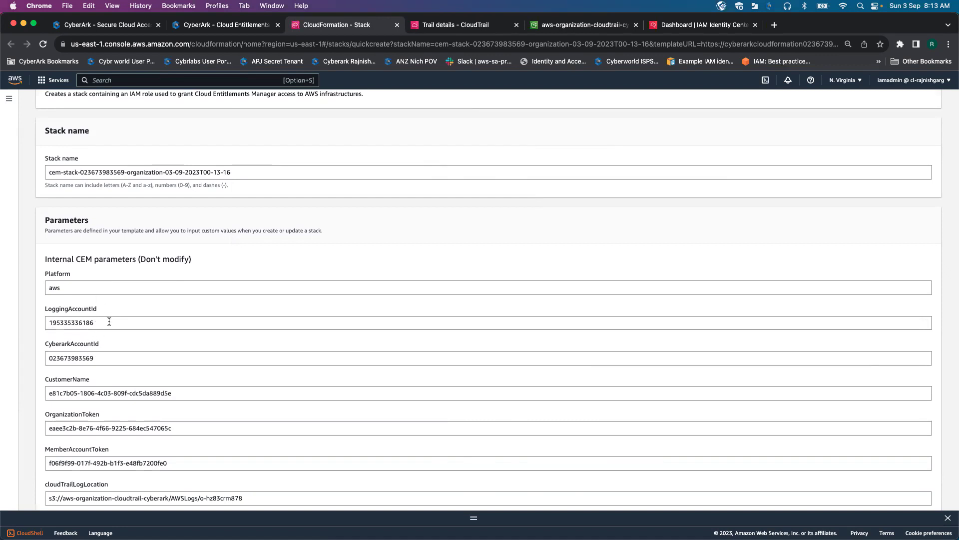
scroll(143, 313, down, 2)
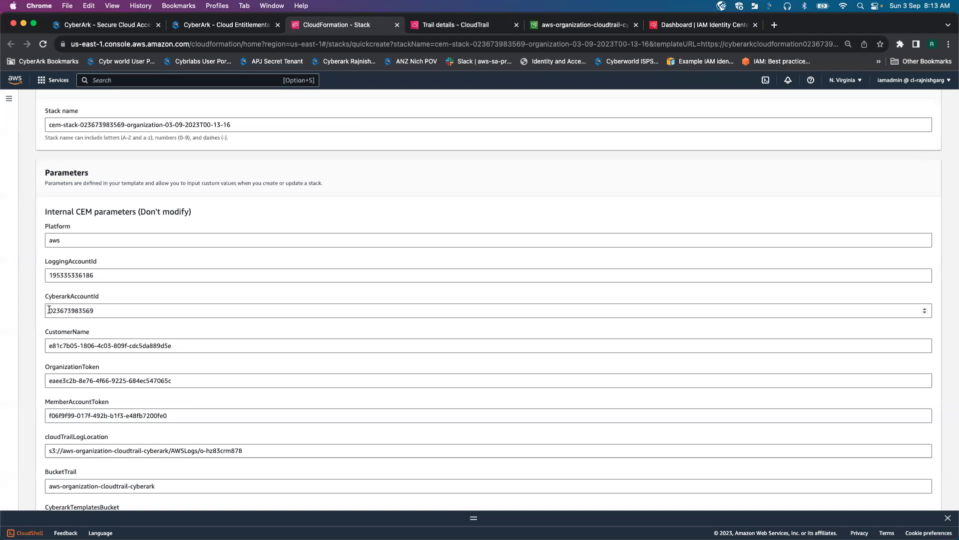
scroll(168, 307, down, 2)
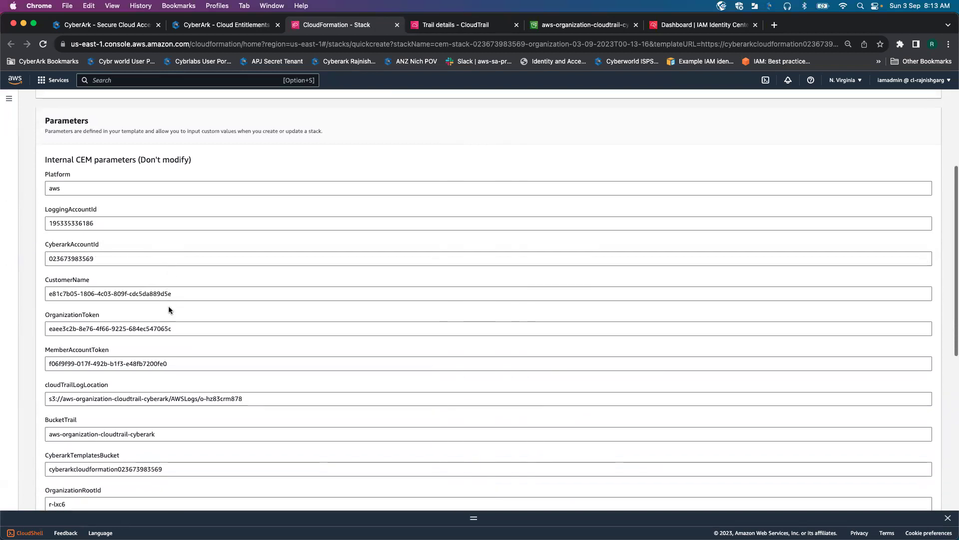
scroll(169, 307, down, 3)
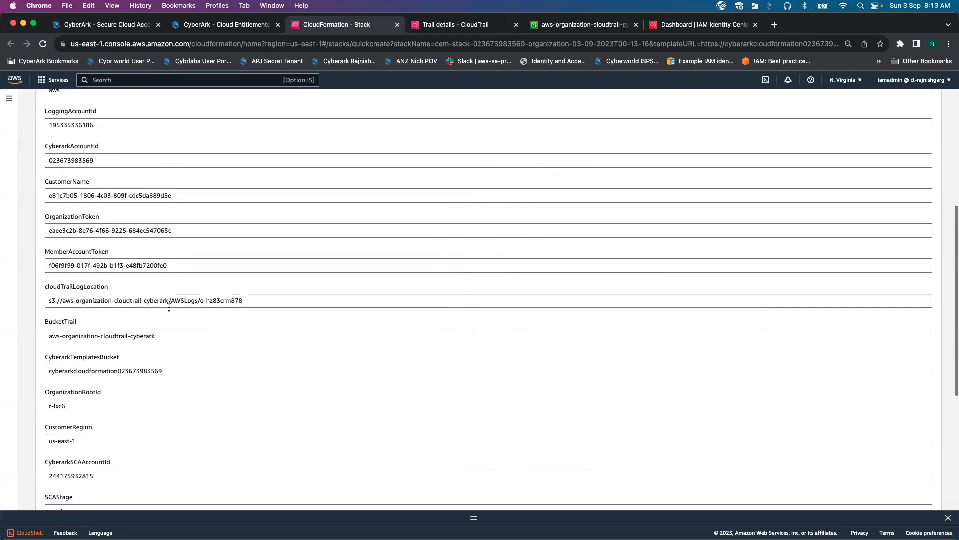
scroll(168, 307, up, 1)
scroll(169, 307, down, 3)
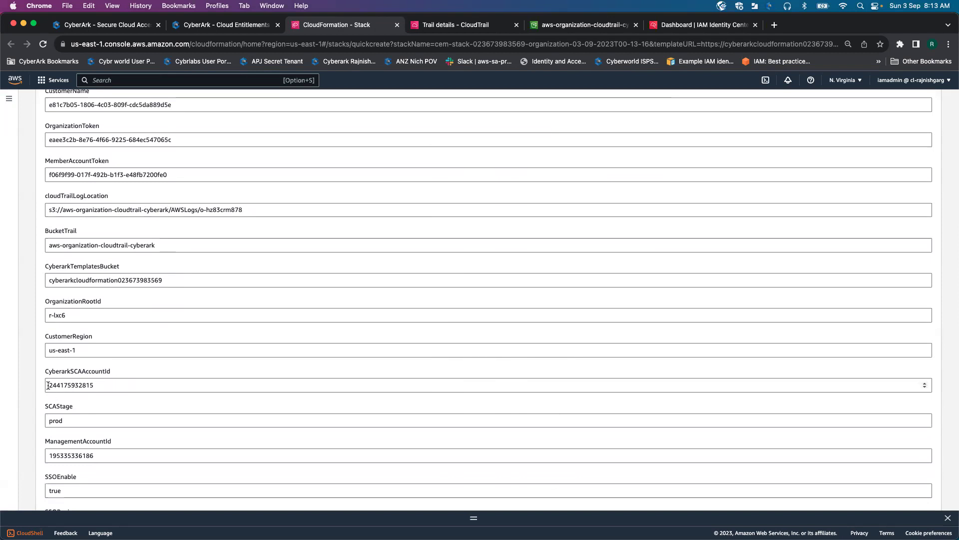
Check the CyberarkSCAAccountId parameter value and recheck the other stack parameters.
drag(48, 385, 100, 383)
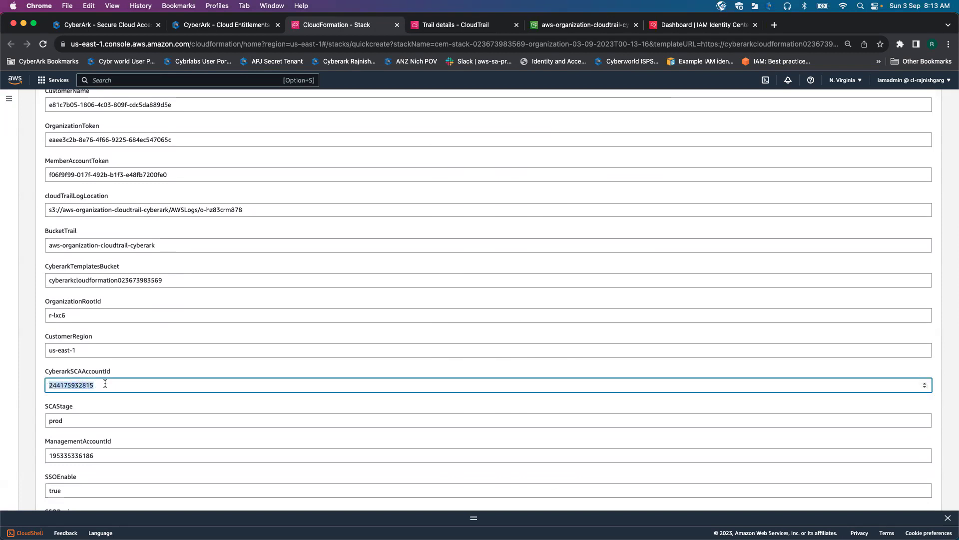
click(124, 382)
scroll(199, 371, up, 1)
scroll(199, 370, up, 2)
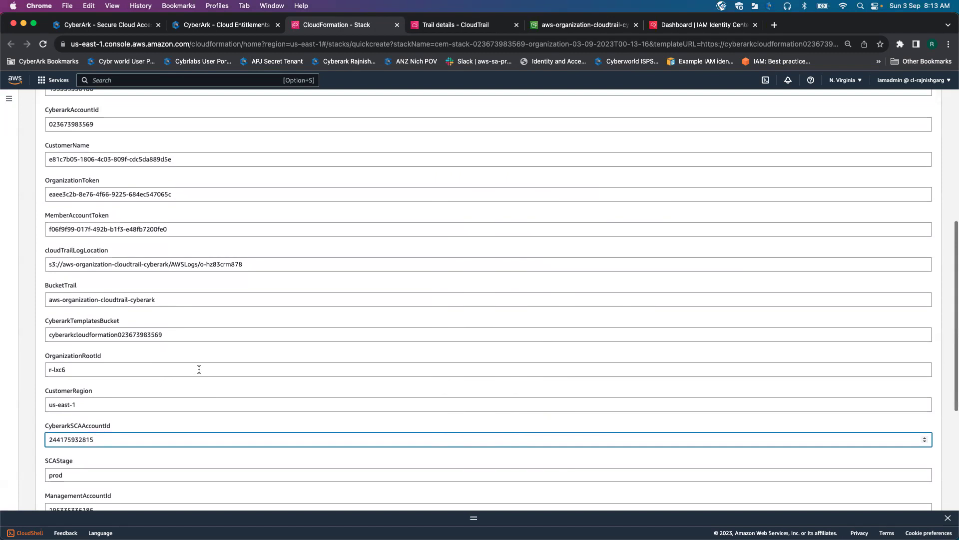
scroll(199, 369, up, 3)
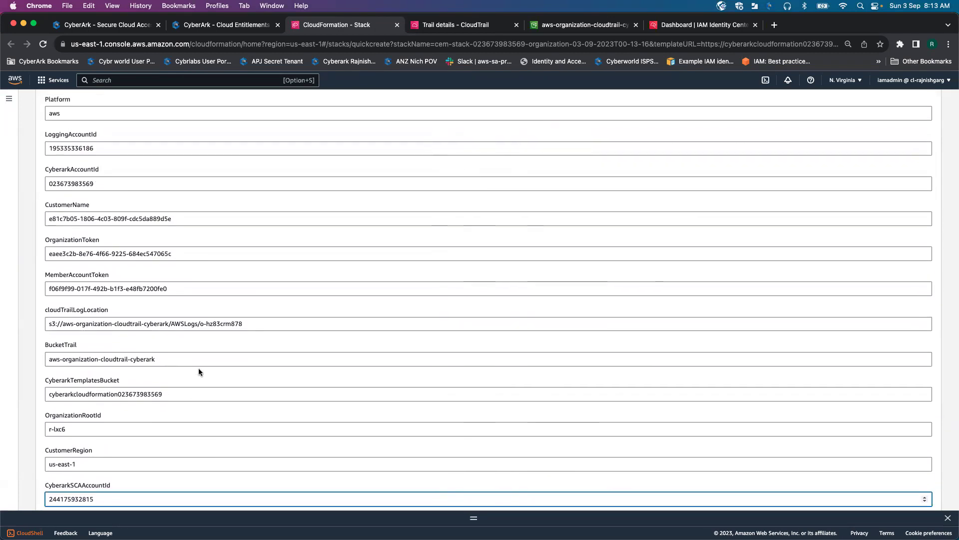
scroll(199, 372, down, 5)
scroll(199, 369, down, 2)
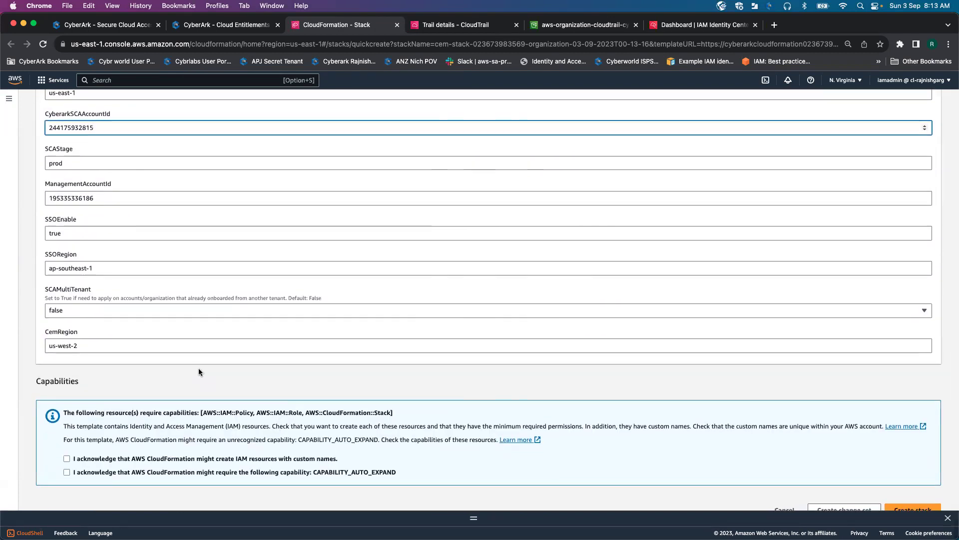
Acknowledge both IAM capabilities, including CAPABILITY_AUTO_EXPAND, and create the cem-stack organization stack.
click(66, 459)
click(66, 472)
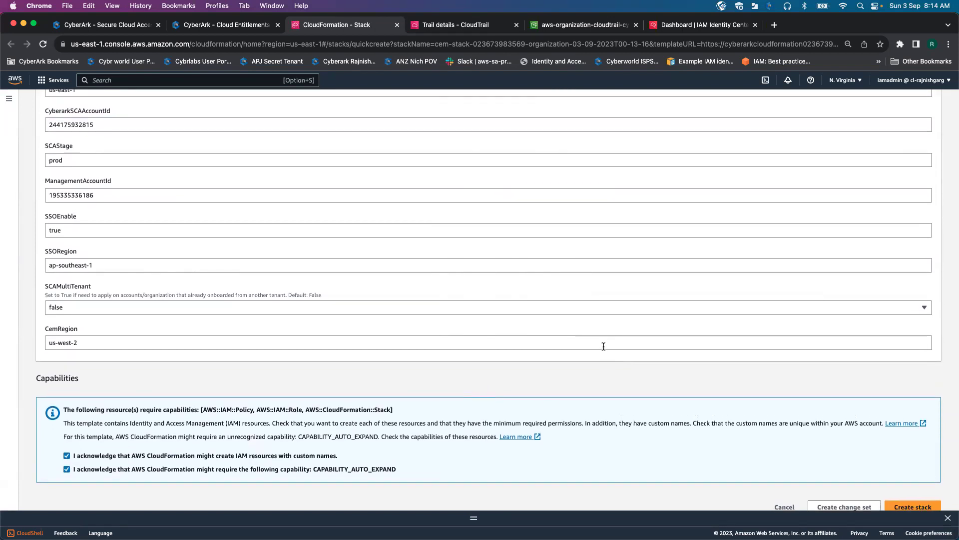
click(913, 508)
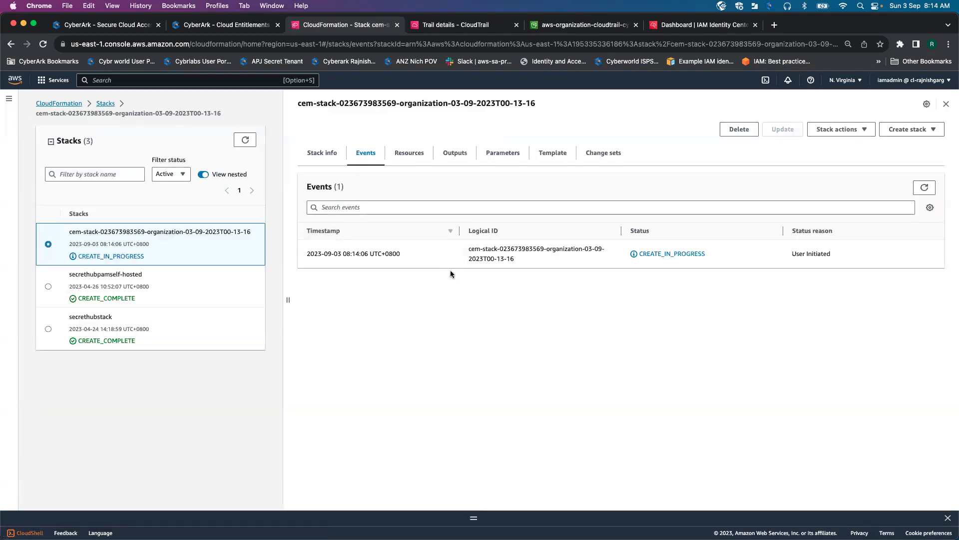
Refresh the stacks list and events until the scaNestedStack shows complete.
click(244, 140)
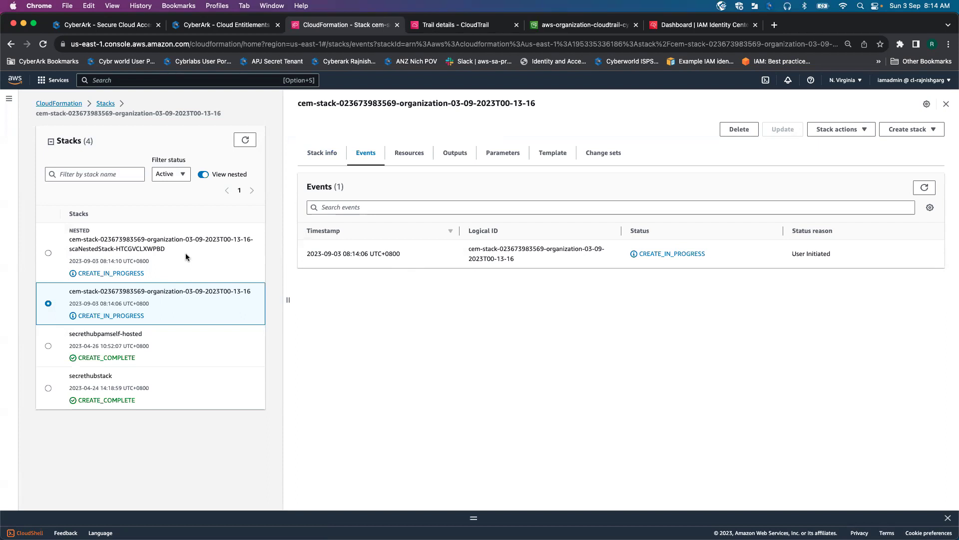
click(246, 141)
click(925, 188)
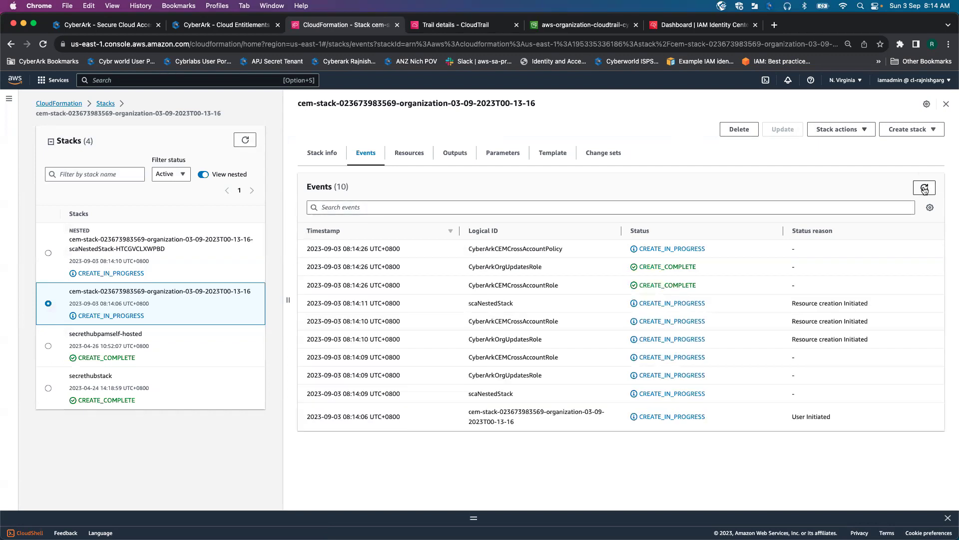
click(924, 189)
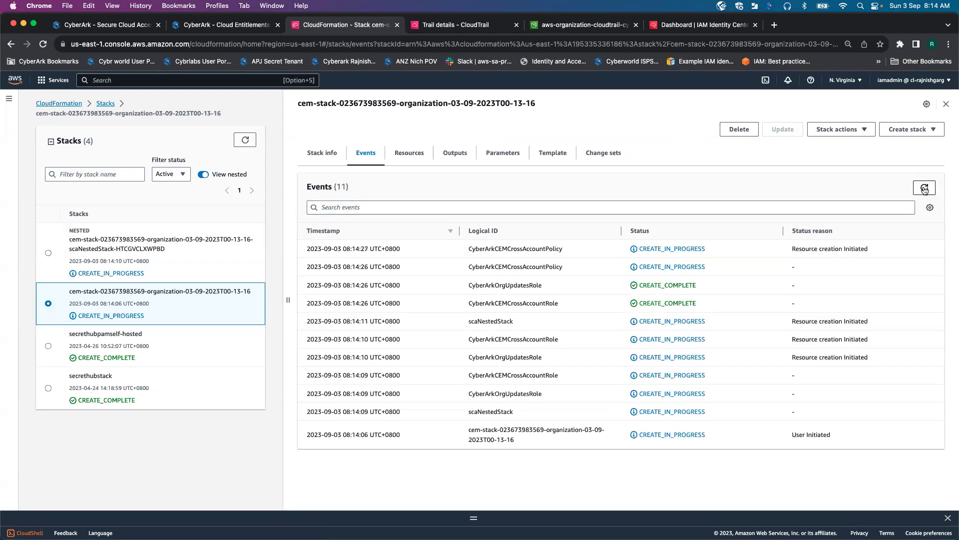
click(924, 188)
click(925, 189)
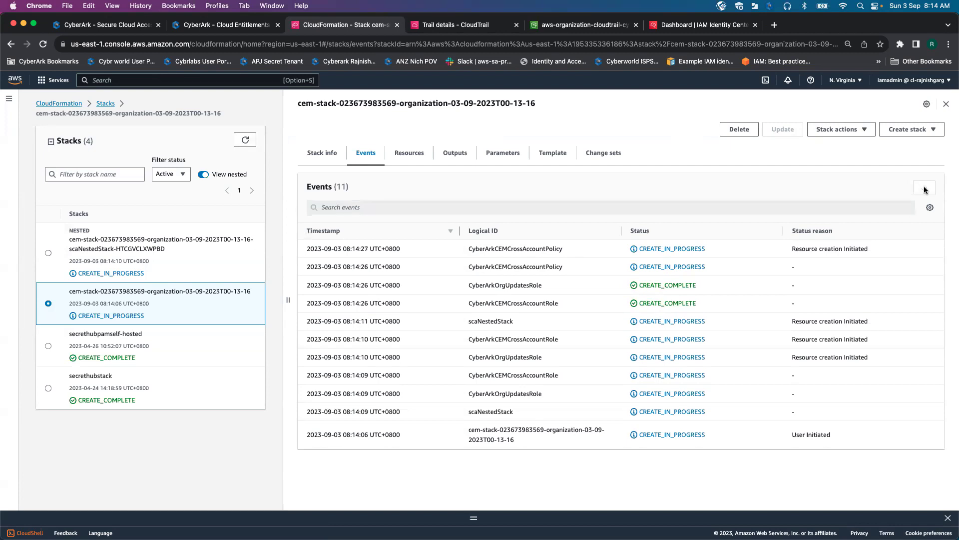
click(241, 141)
click(241, 141)
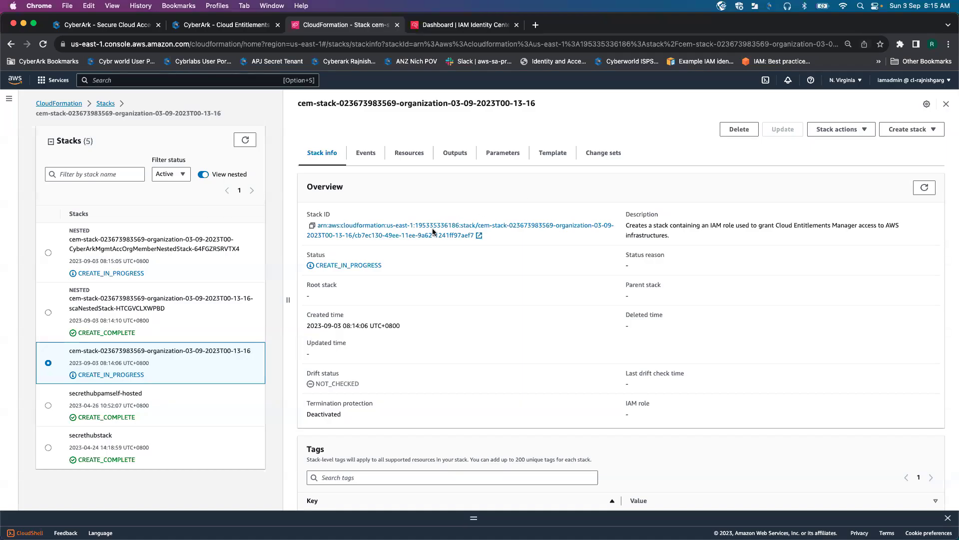
click(170, 306)
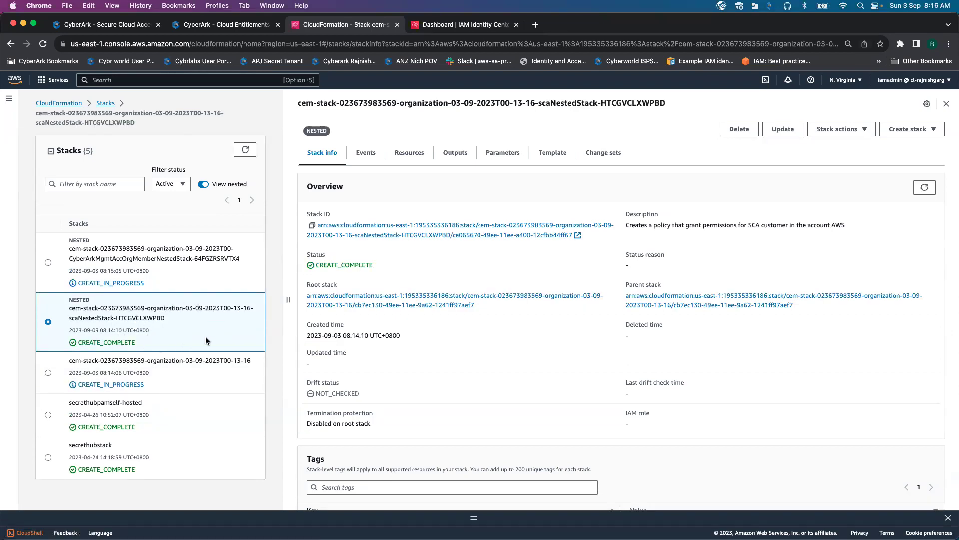
click(414, 156)
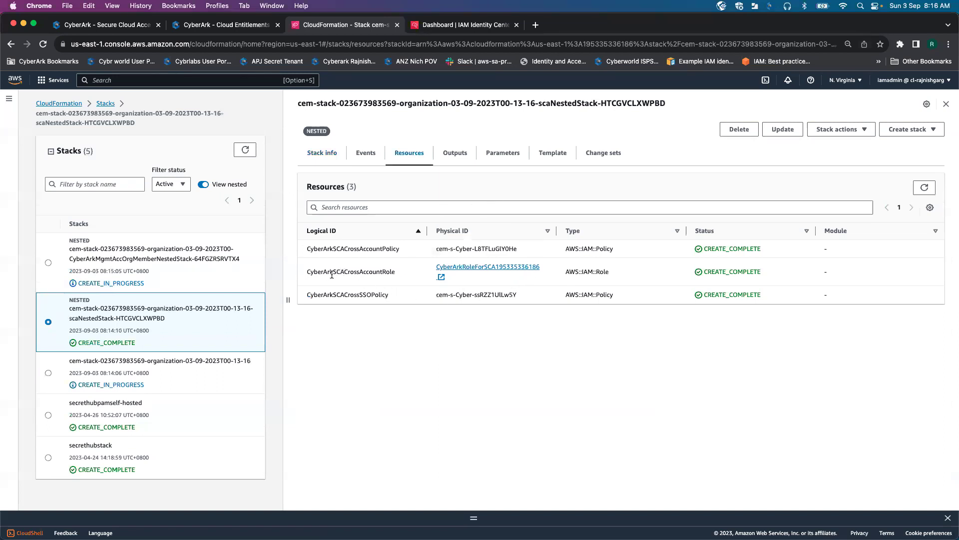
drag(307, 271, 398, 274)
click(407, 330)
right_click(479, 269)
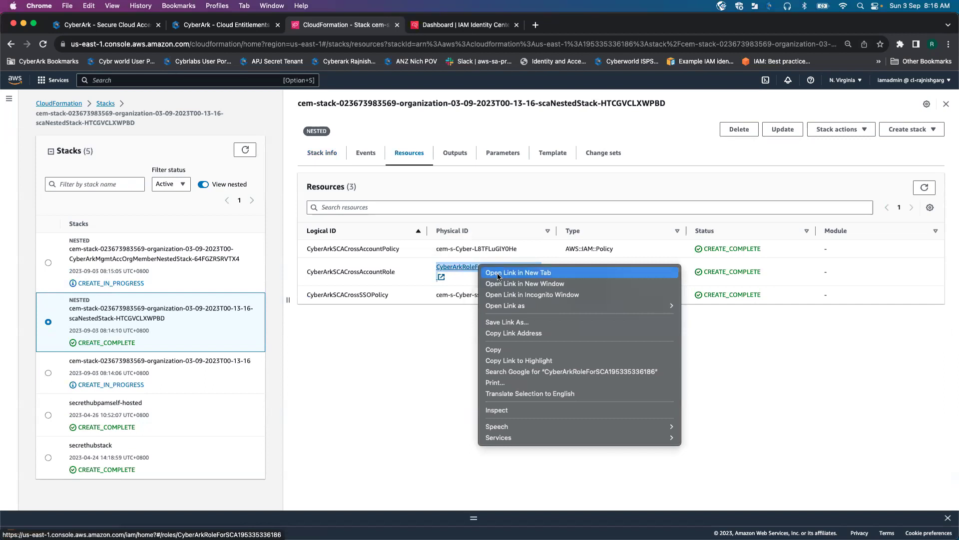
click(498, 272)
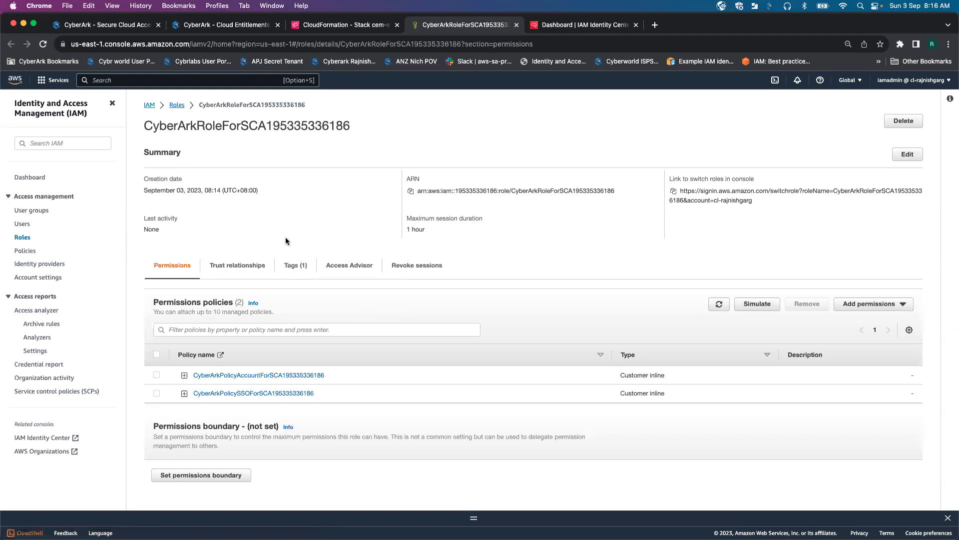
click(245, 266)
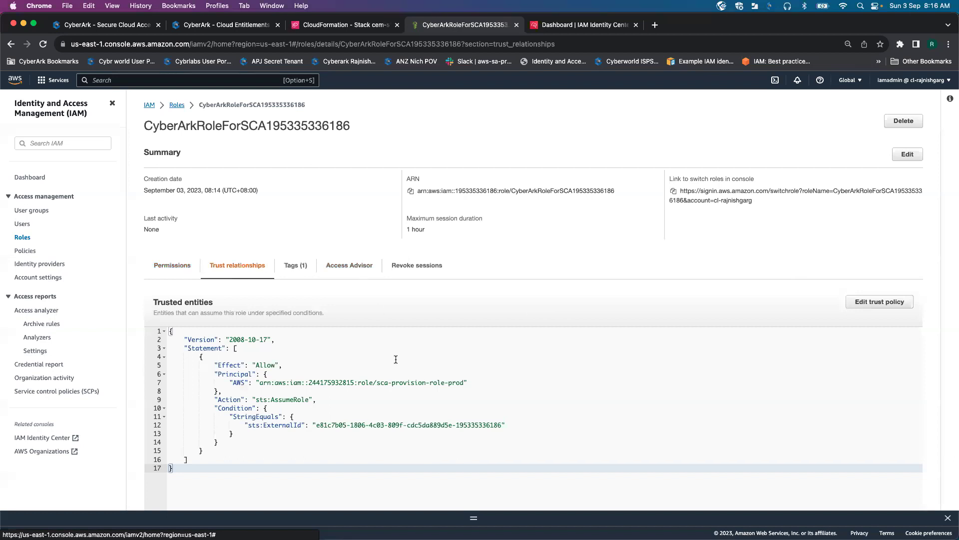
scroll(396, 360, down, 1)
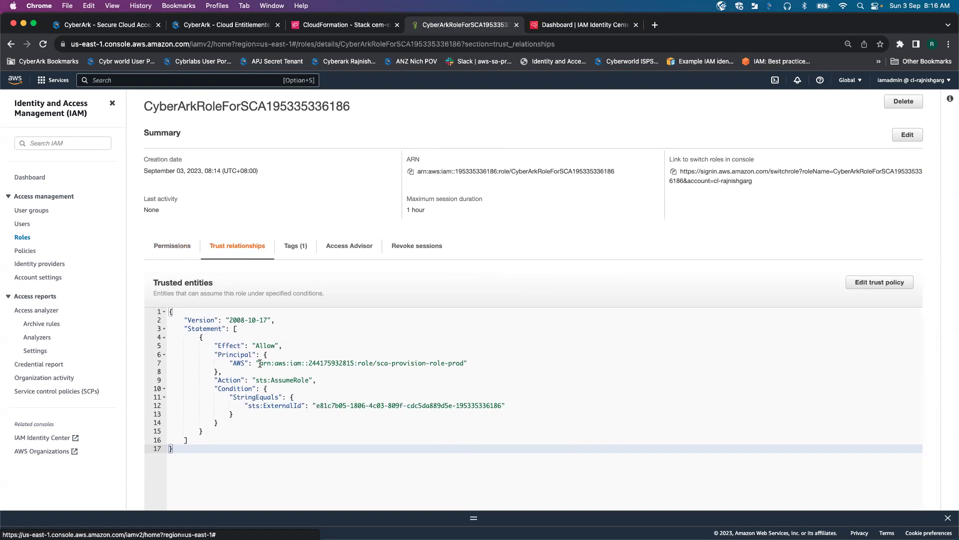
drag(259, 364, 466, 360)
click(368, 390)
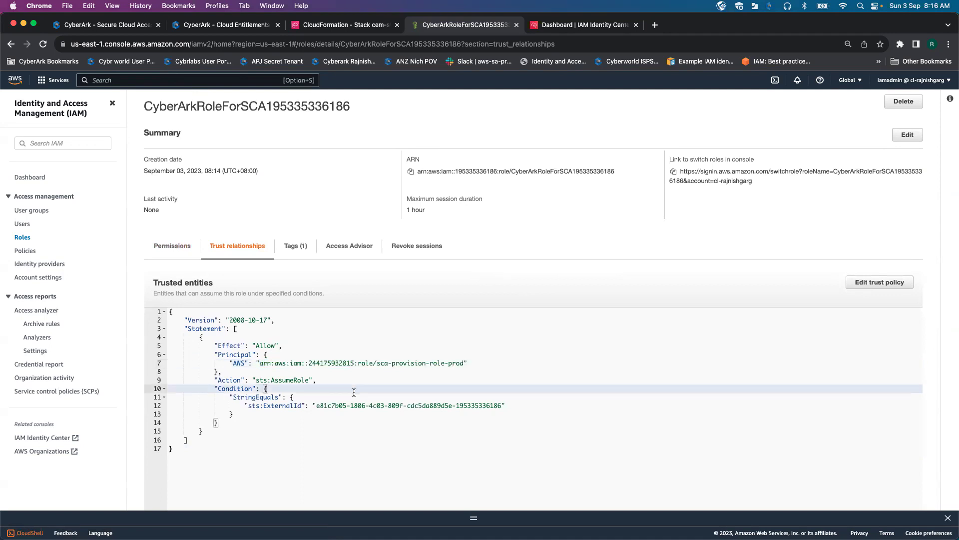
Expand and read the account and SSO inline policy JSON, collapsing each afterward.
click(179, 246)
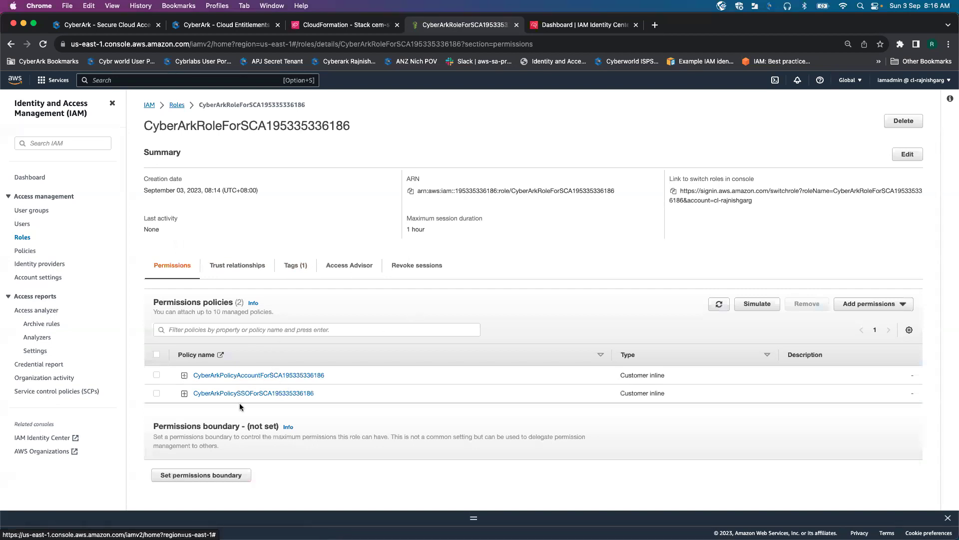
click(185, 376)
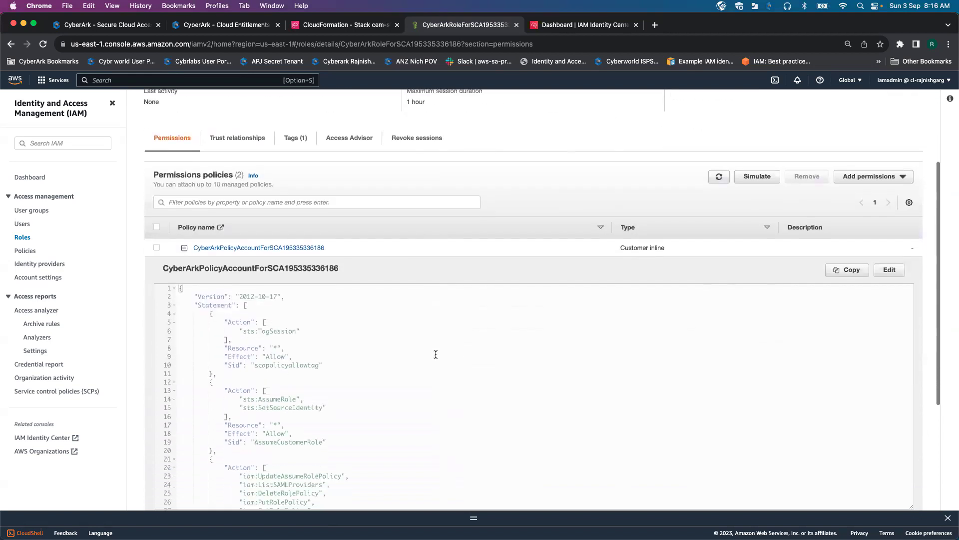
scroll(435, 354, down, 3)
scroll(436, 354, down, 5)
click(188, 183)
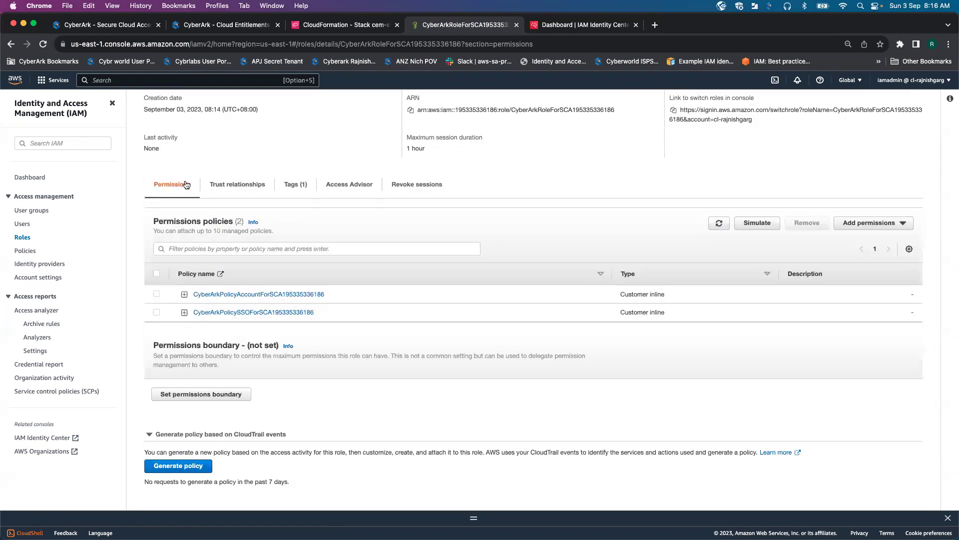
click(184, 312)
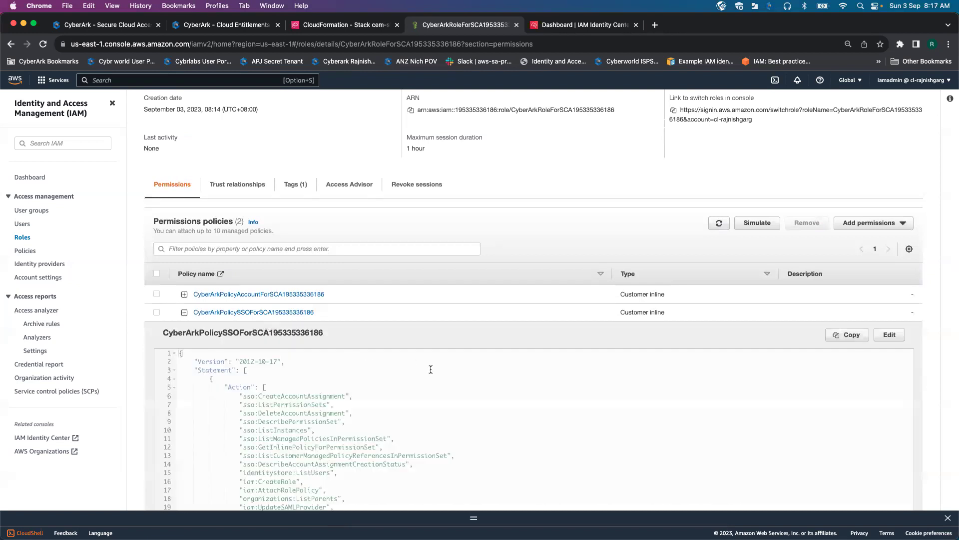
scroll(431, 369, down, 5)
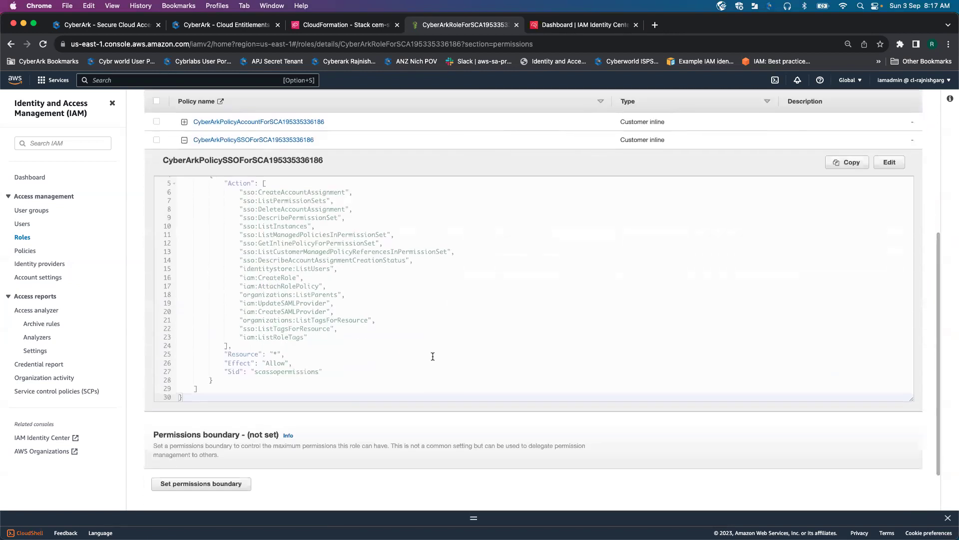
scroll(455, 306, down, 3)
scroll(455, 307, up, 10)
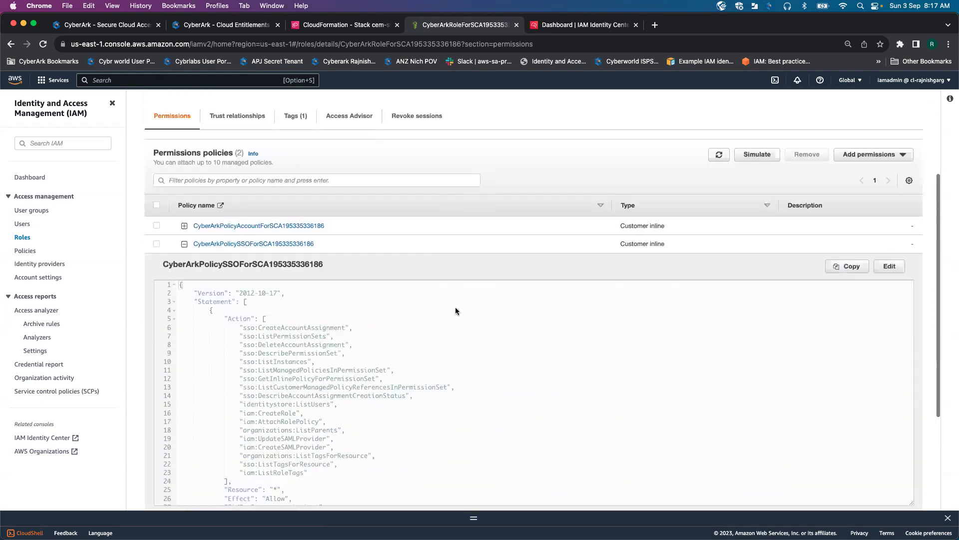
scroll(455, 310, up, 2)
click(185, 360)
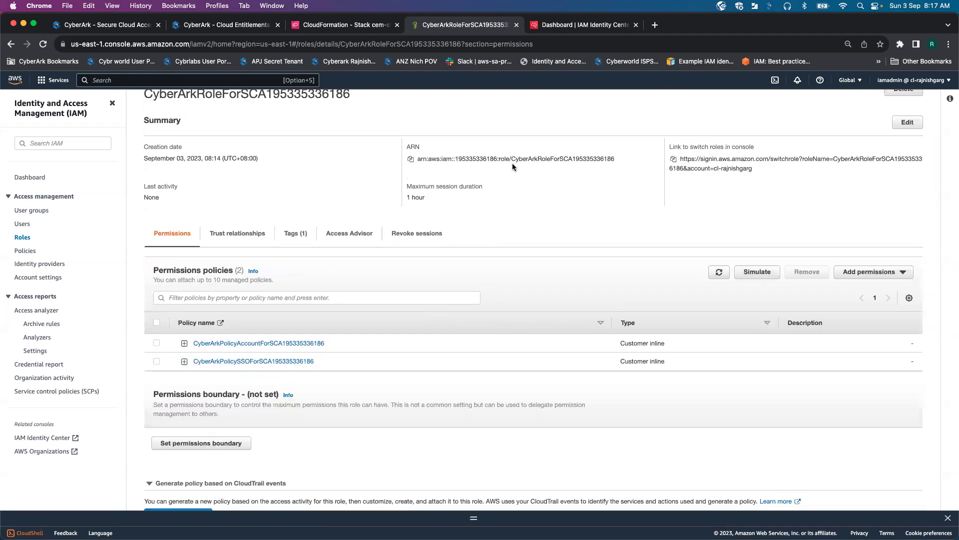
Close the IAM role tab and switch to the main organization stack with refreshed resources.
click(516, 25)
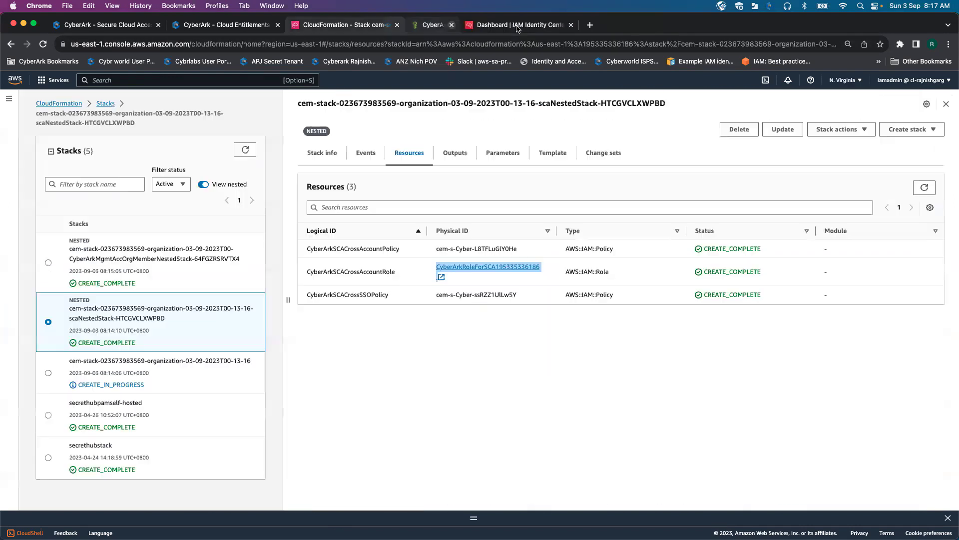
click(245, 149)
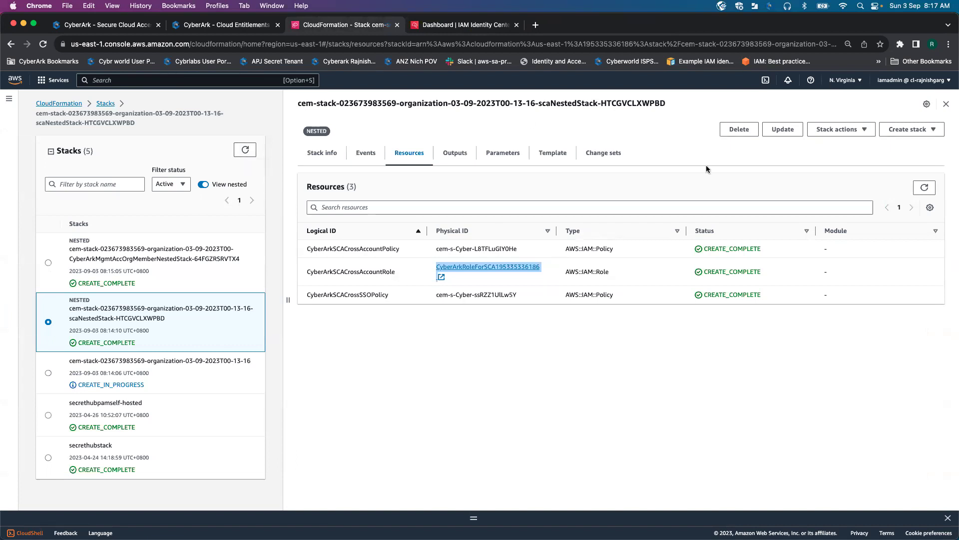
click(924, 188)
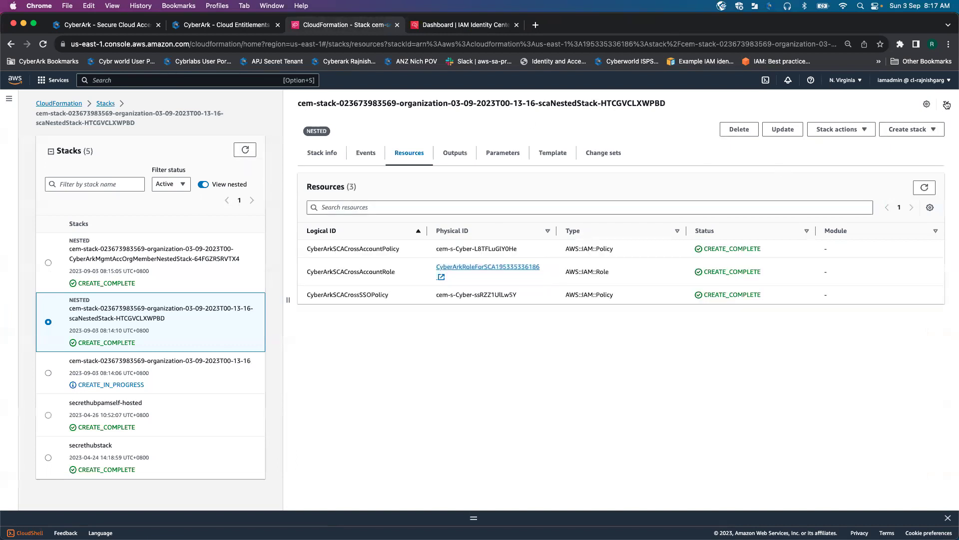
click(946, 104)
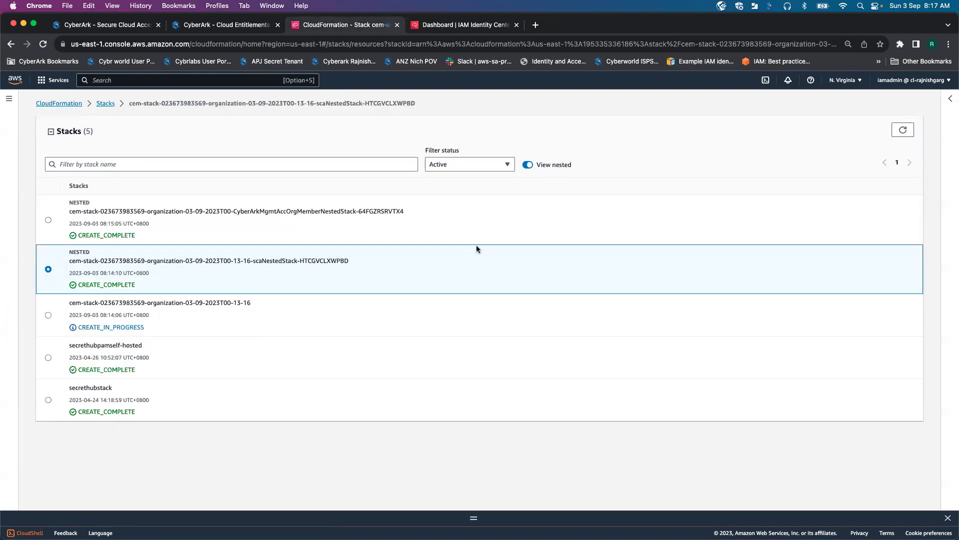
click(190, 322)
click(245, 141)
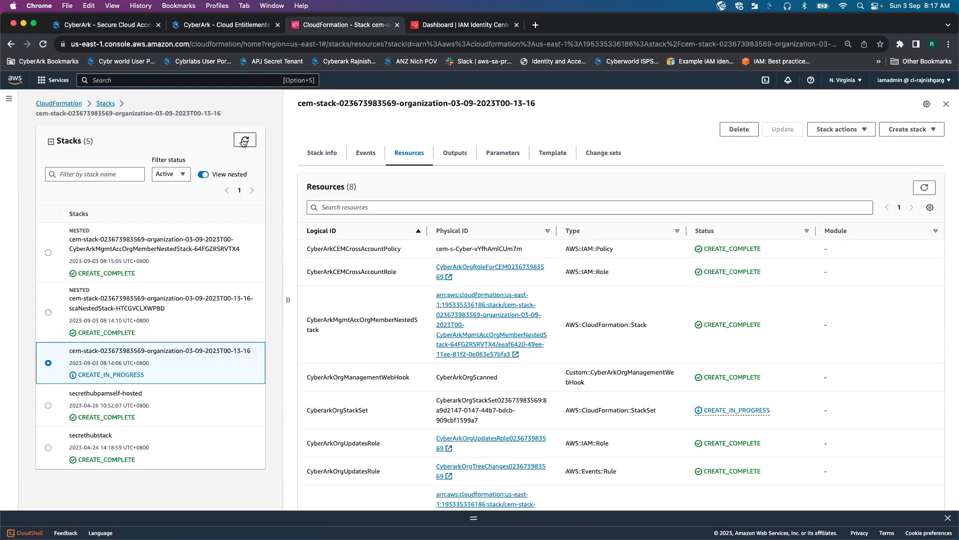
click(925, 187)
Check the first nested stack's resources, then refresh the main stack and its resources.
click(202, 248)
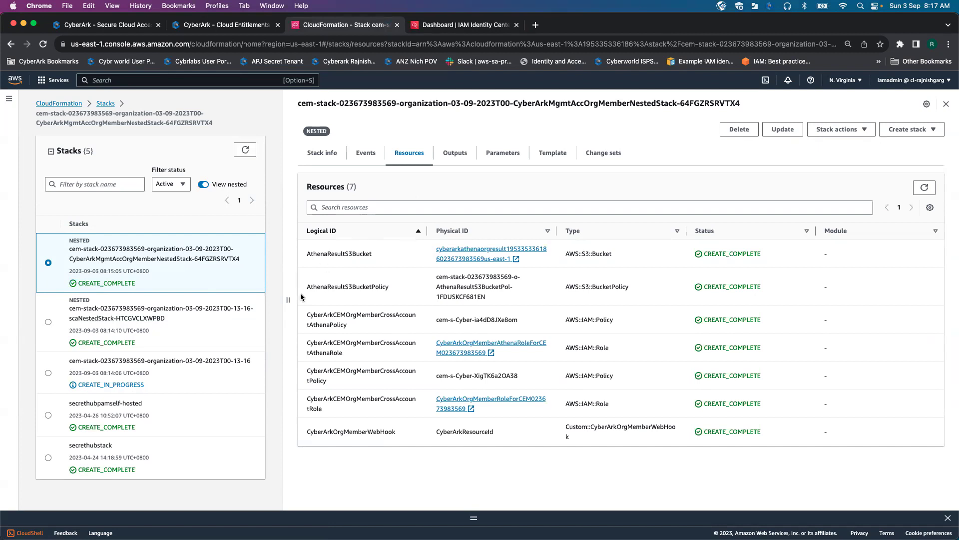
click(218, 368)
click(244, 141)
click(245, 142)
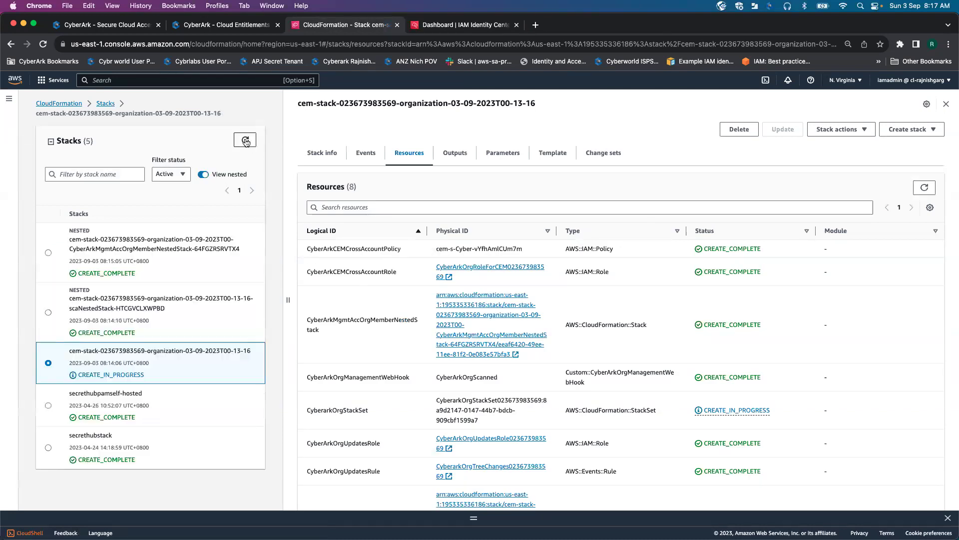
click(245, 142)
click(926, 188)
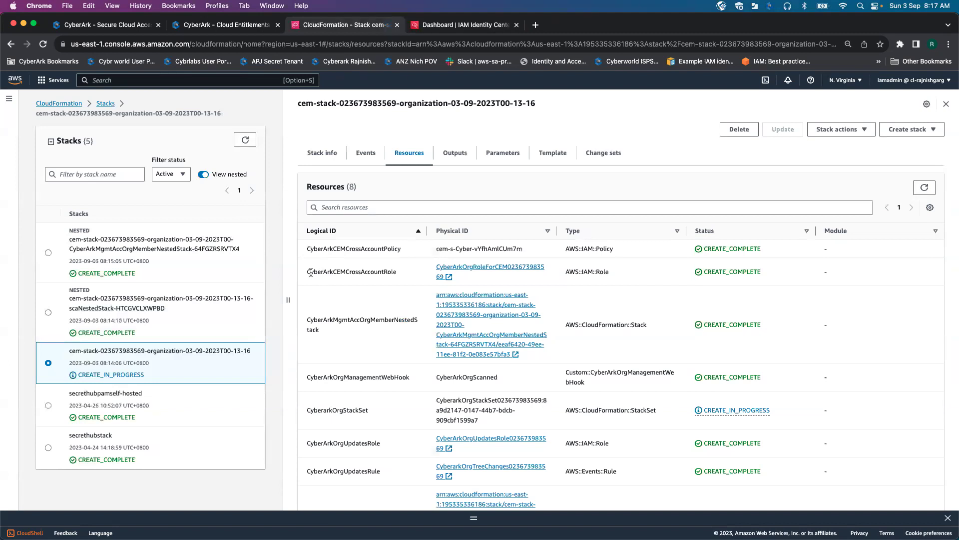
Open the CyberArkCEMCrossAccountRole physical ID link in a new browser tab.
drag(311, 272, 374, 273)
click(400, 274)
right_click(494, 270)
click(500, 270)
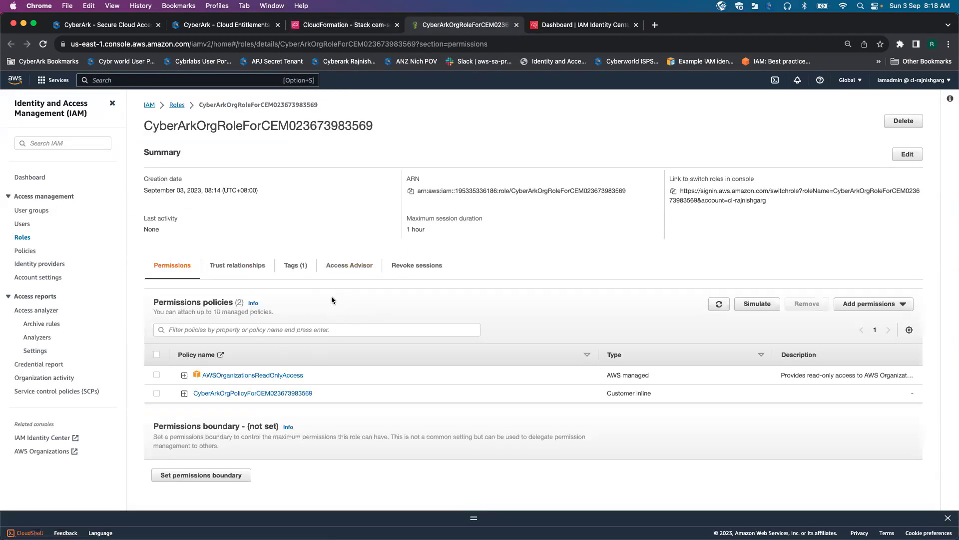
click(259, 265)
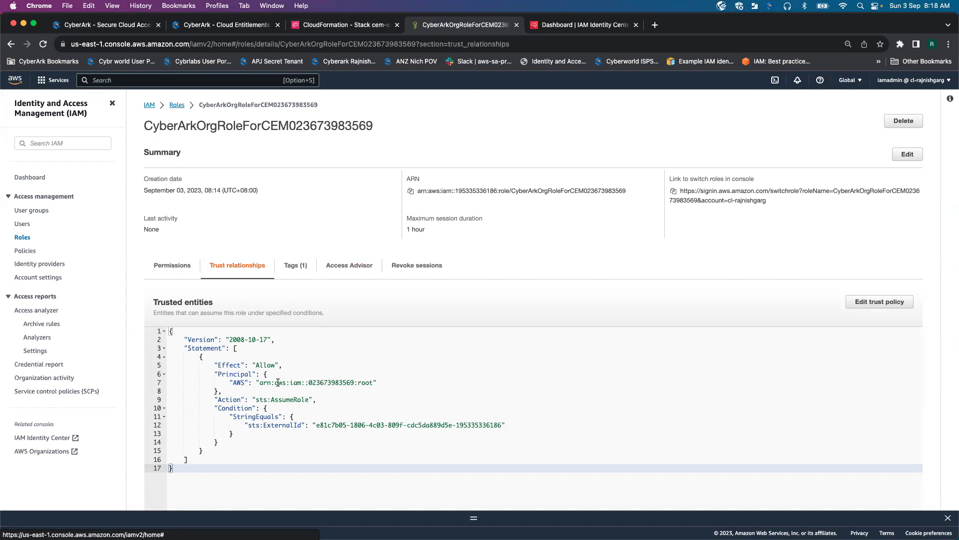
drag(308, 383, 357, 383)
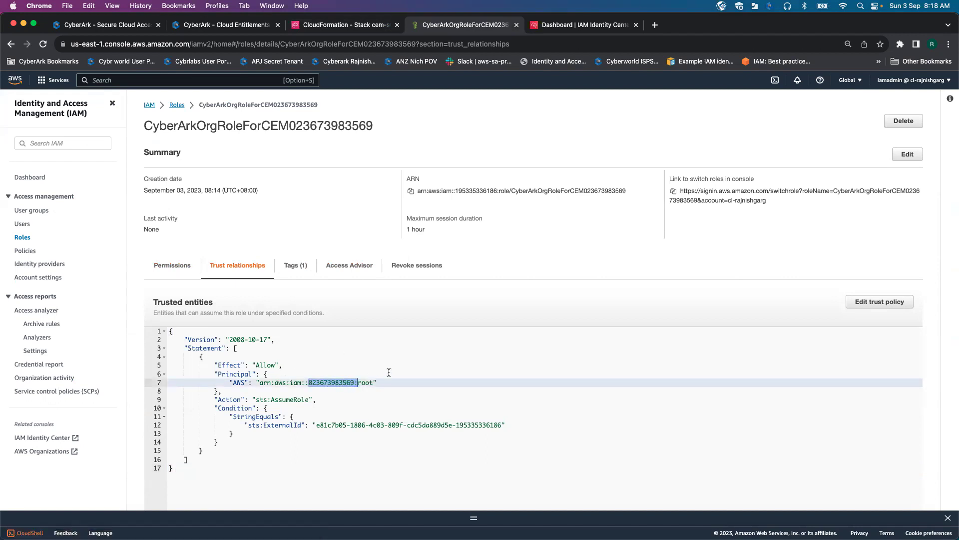
click(173, 266)
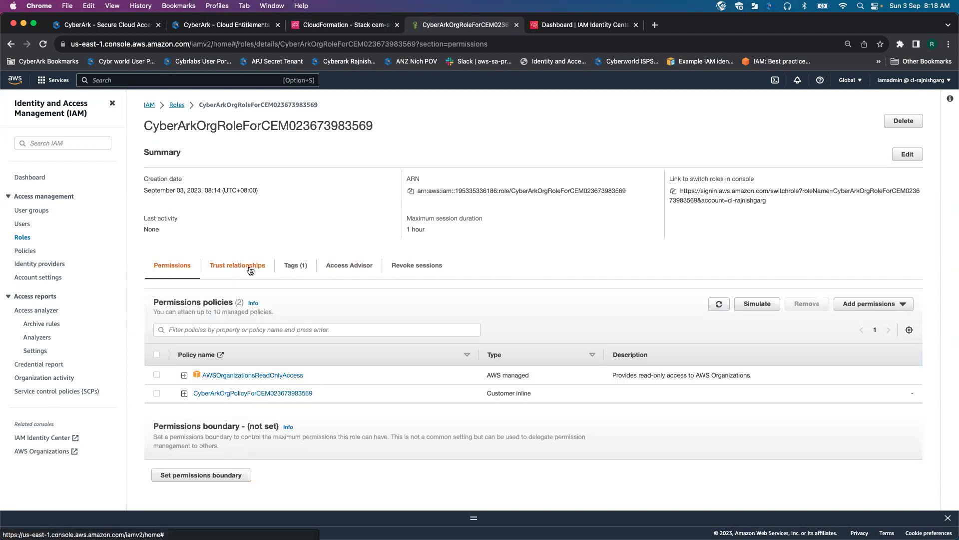
Expand and read the AWSOrganizationsReadOnlyAccess and inline CEM organization policies, collapsing each afterward.
click(184, 374)
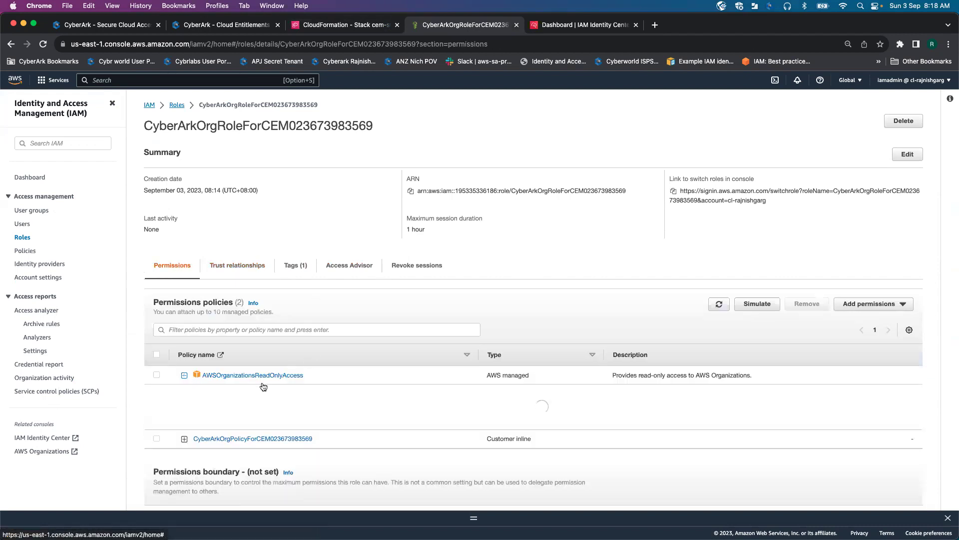
scroll(423, 449, down, 9)
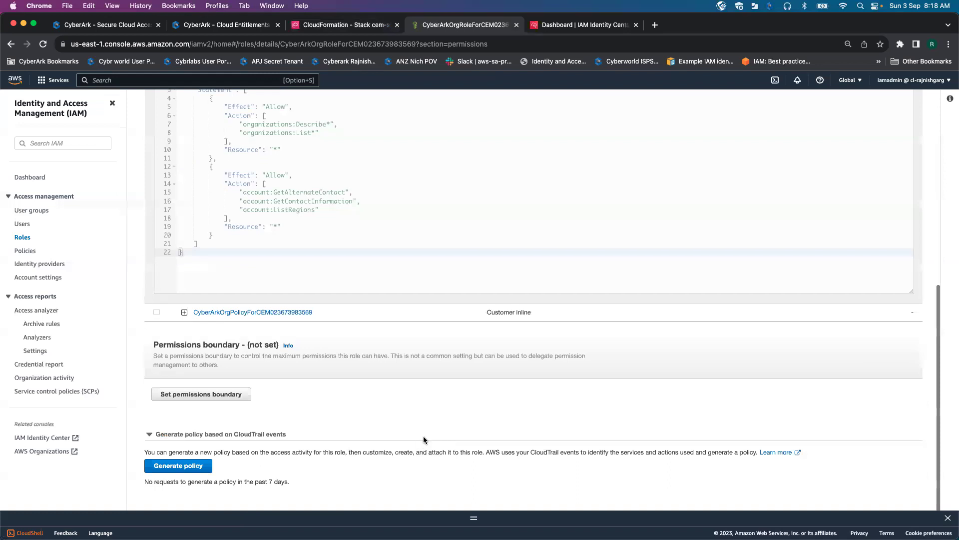
scroll(451, 306, up, 6)
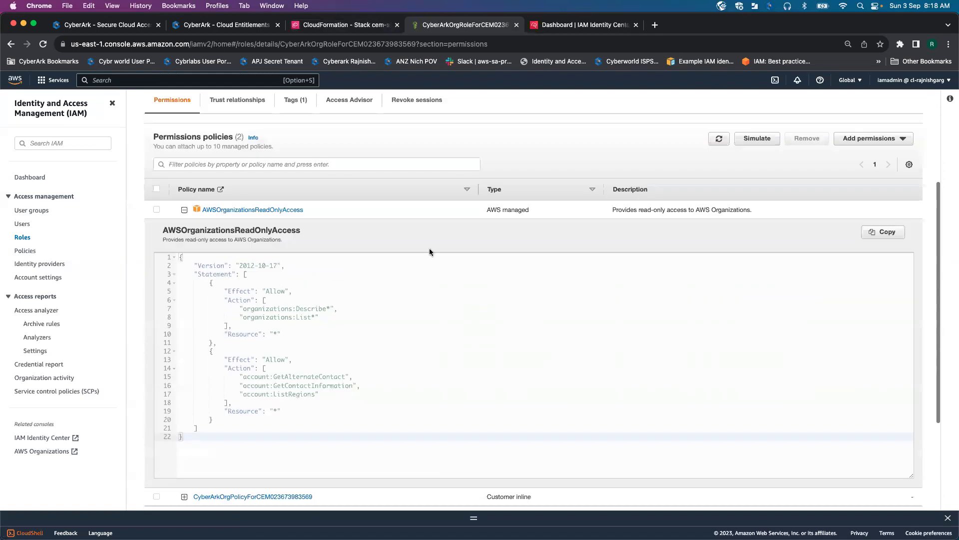
click(184, 209)
click(185, 313)
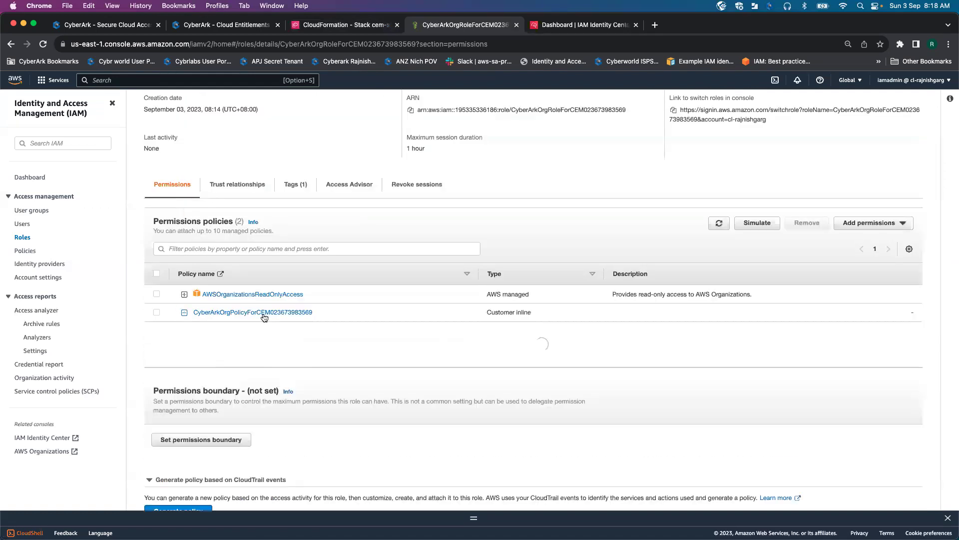
scroll(421, 366, down, 5)
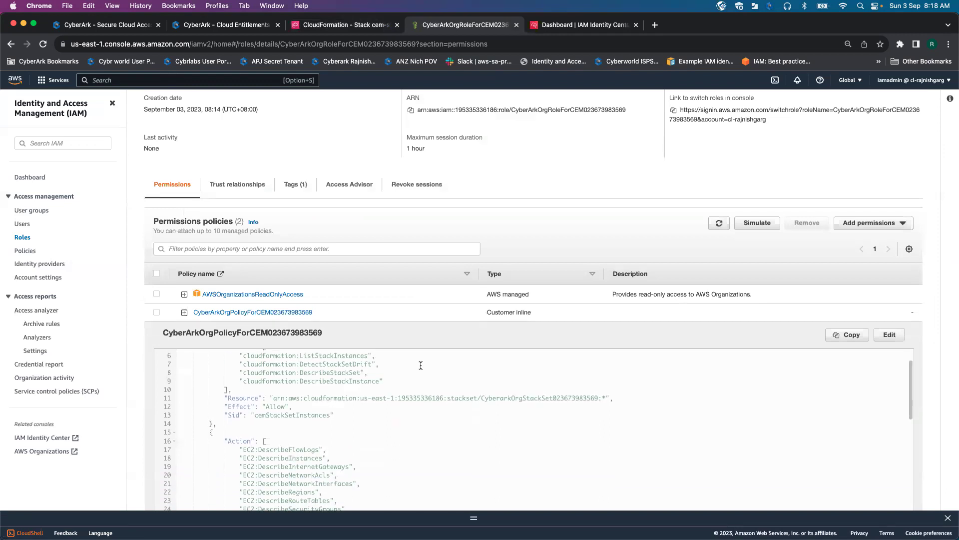
scroll(421, 365, down, 8)
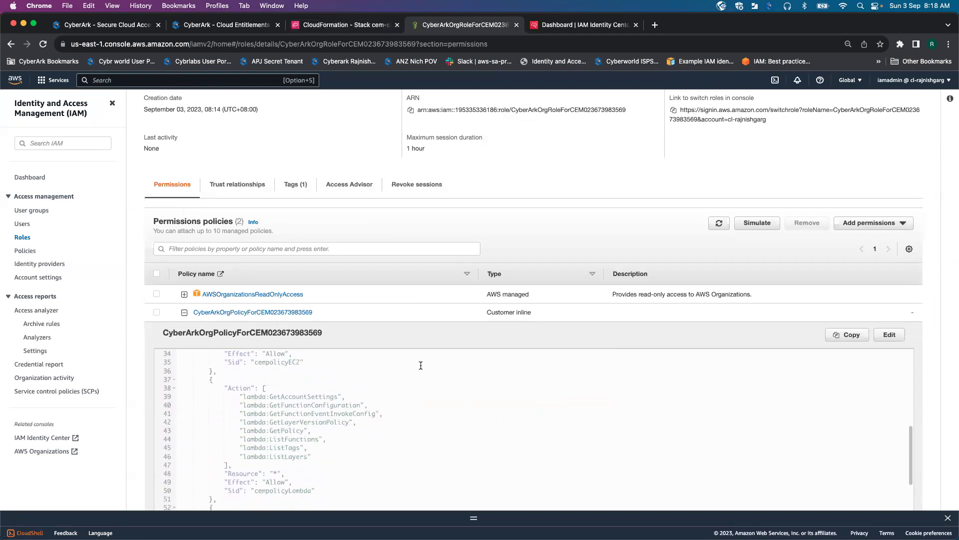
scroll(421, 365, down, 10)
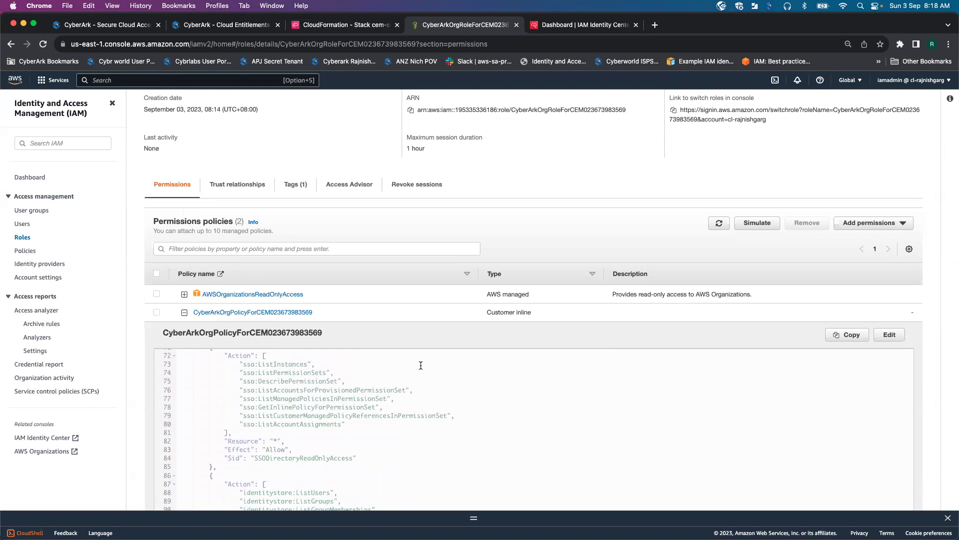
scroll(448, 341, up, 5)
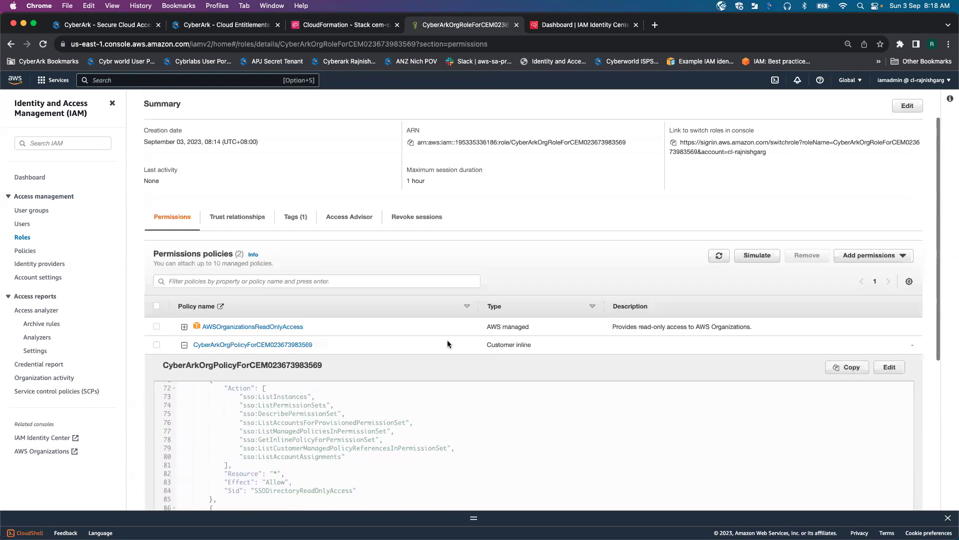
click(185, 346)
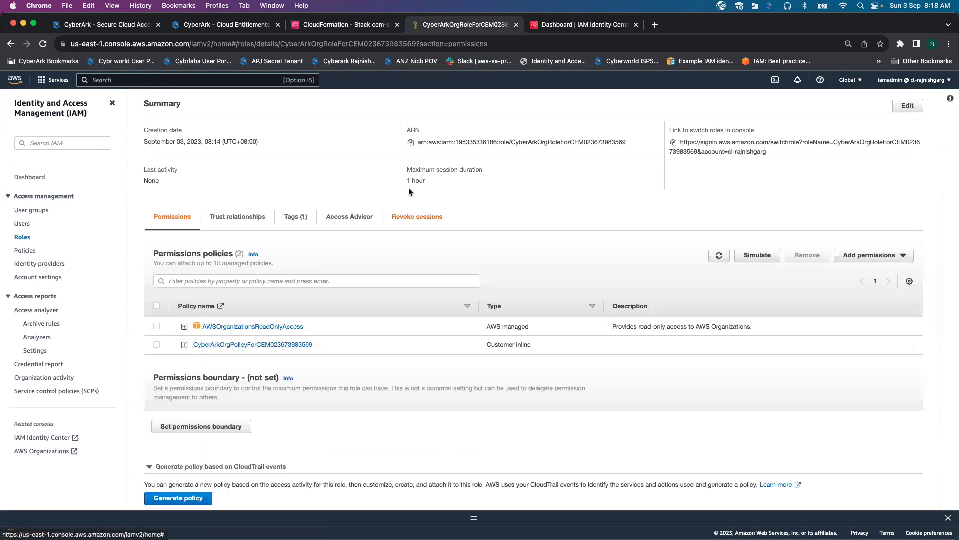
Refresh cem-stack and verify it shows CREATE_COMPLETE with all 10 resources complete.
click(339, 24)
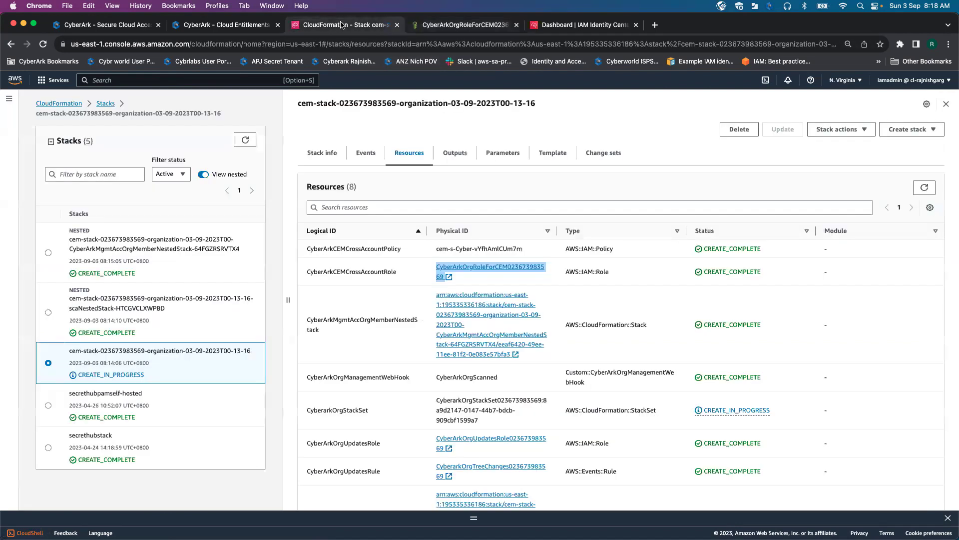
click(244, 141)
click(925, 187)
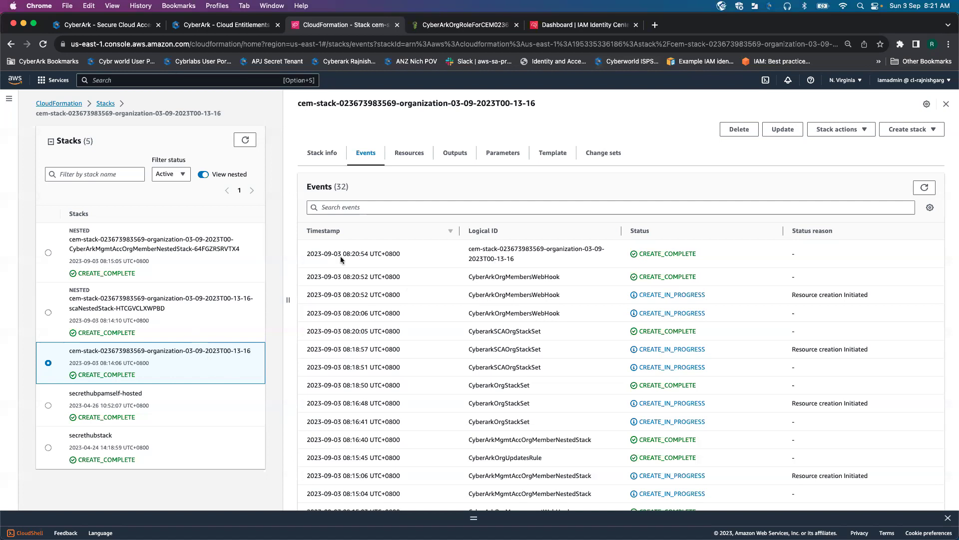
click(408, 155)
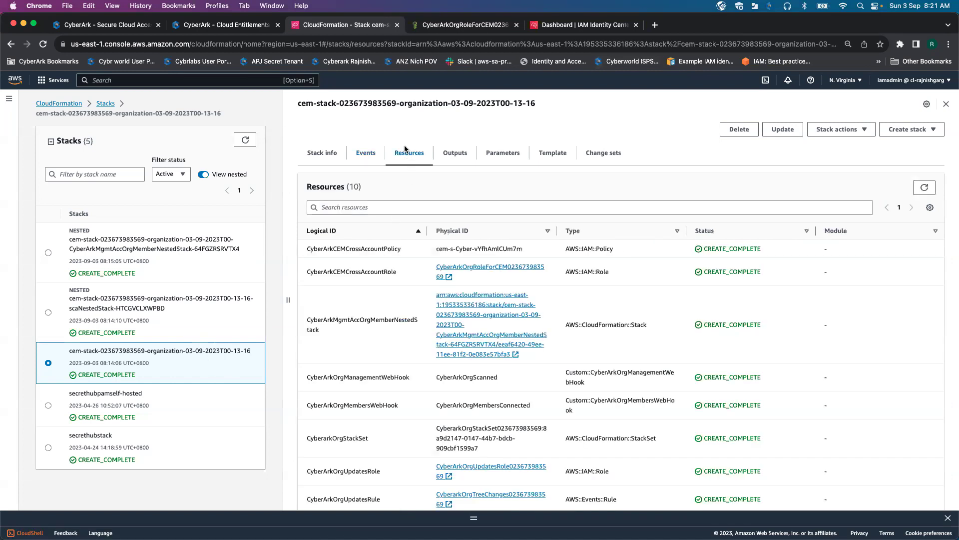
scroll(635, 322, down, 5)
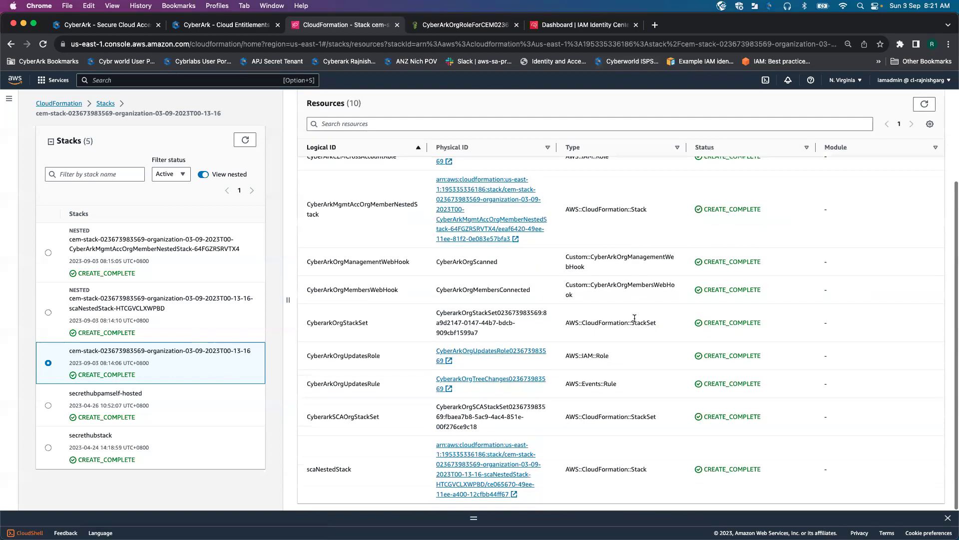
scroll(635, 318, up, 5)
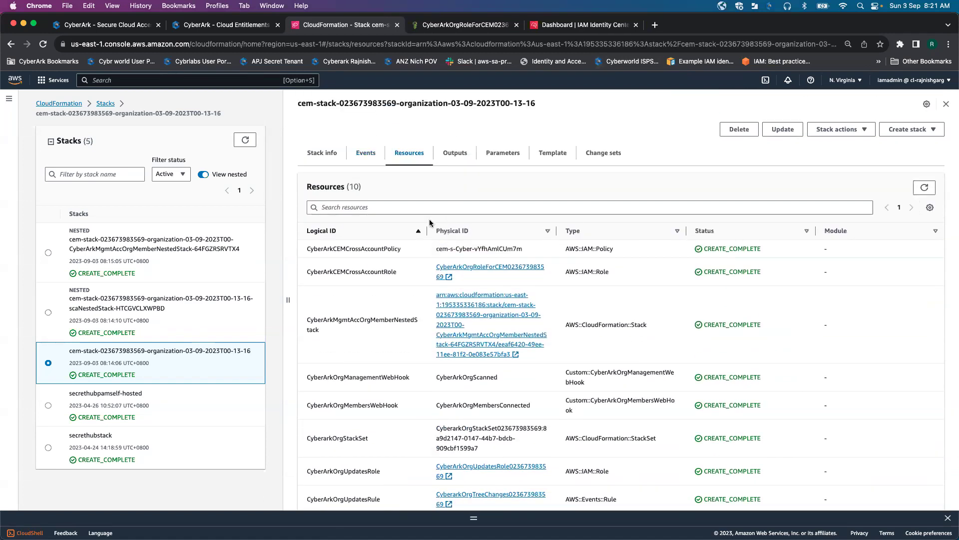
Back on the New AWS organization page in CEM, start the organization discovery.
click(252, 26)
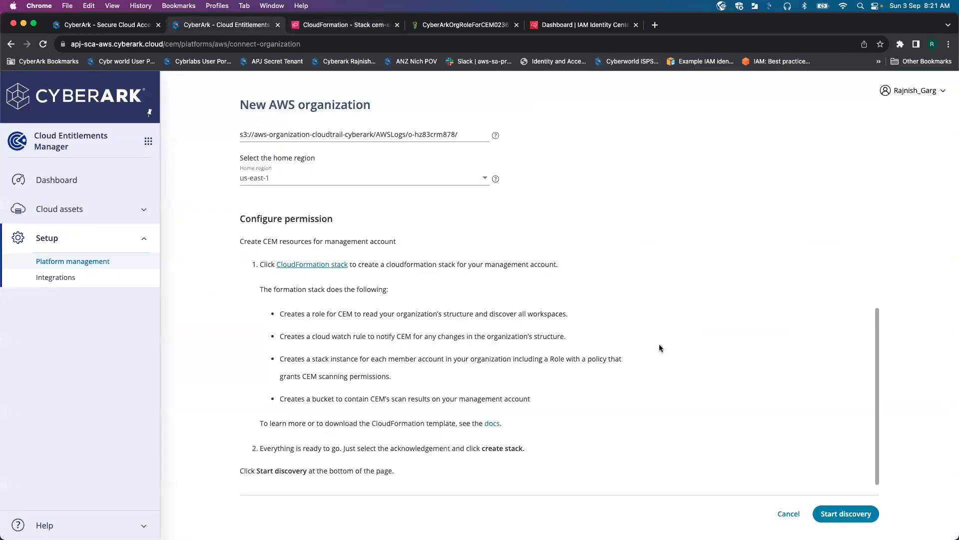
click(839, 515)
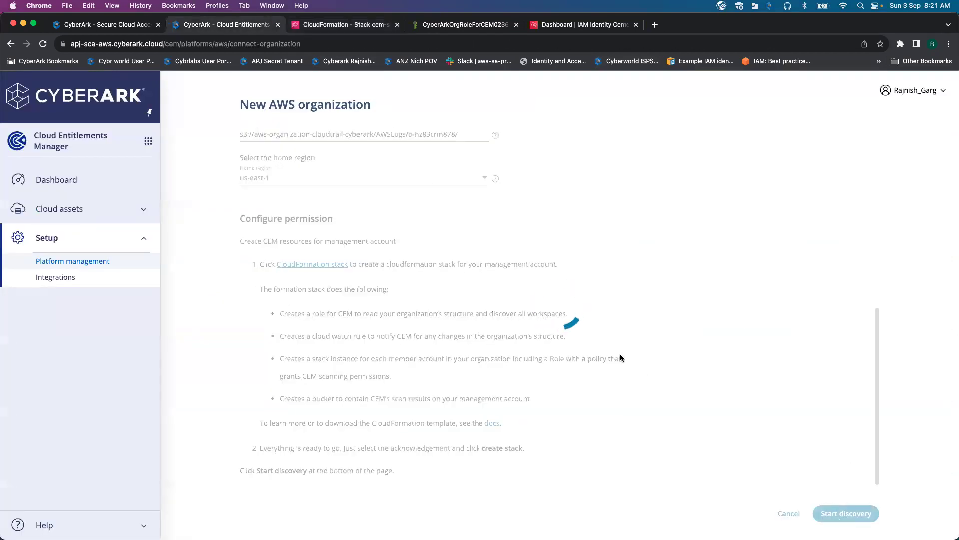